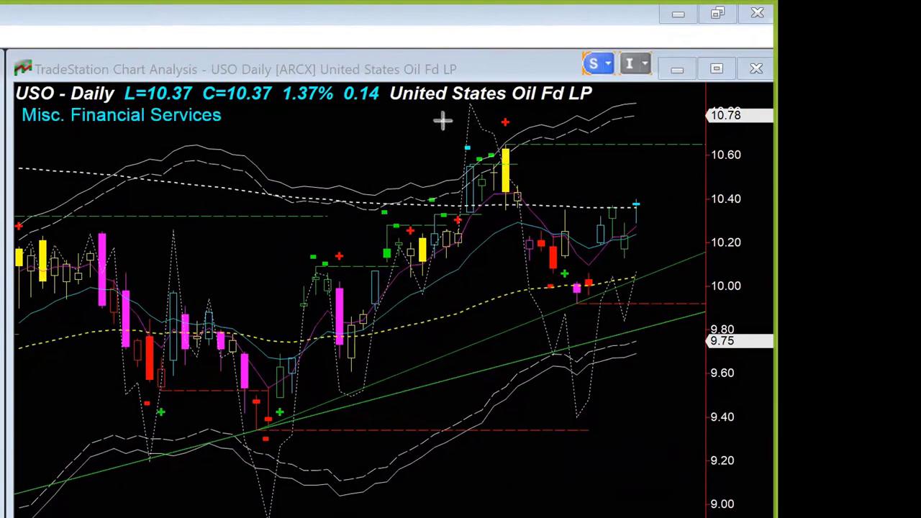
Point pink arrows at USO's daily peak candle, its upper band, the pullback and the weekly uptrend line.
drag(432, 117, 491, 145)
drag(580, 116, 528, 122)
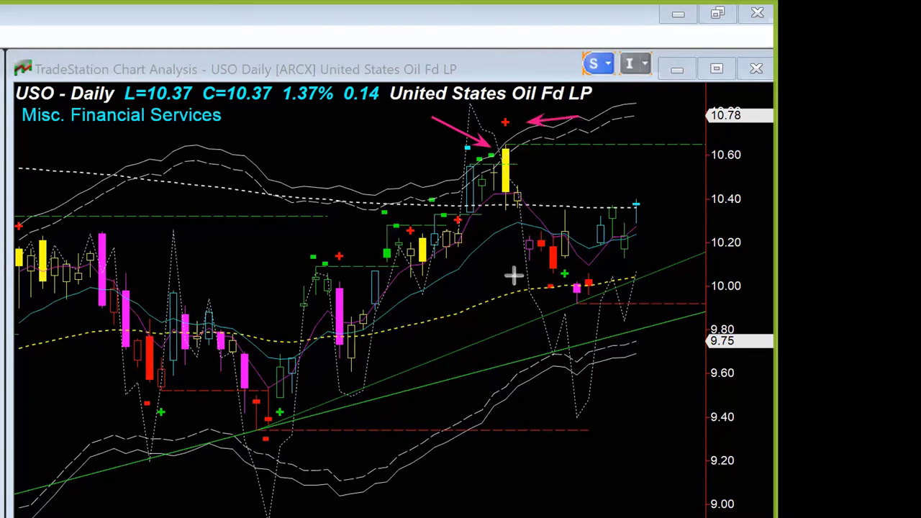
drag(495, 226, 540, 290)
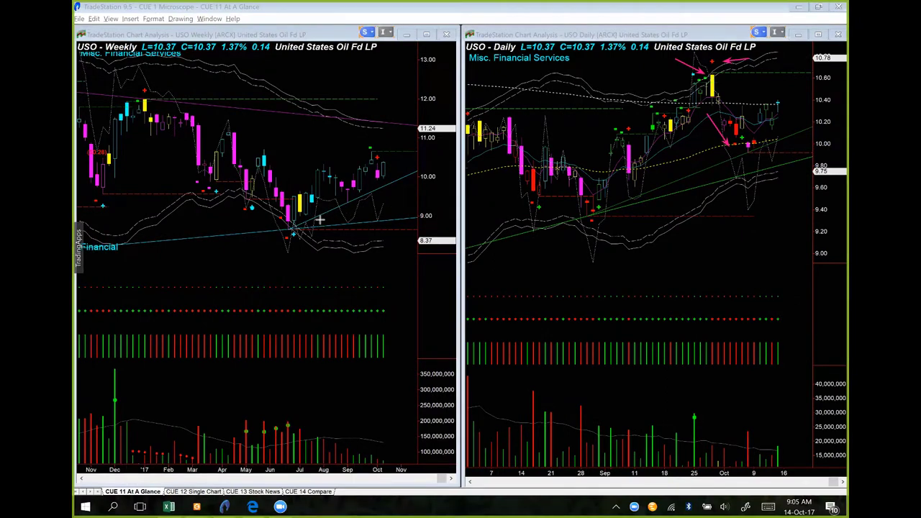
drag(322, 217, 419, 174)
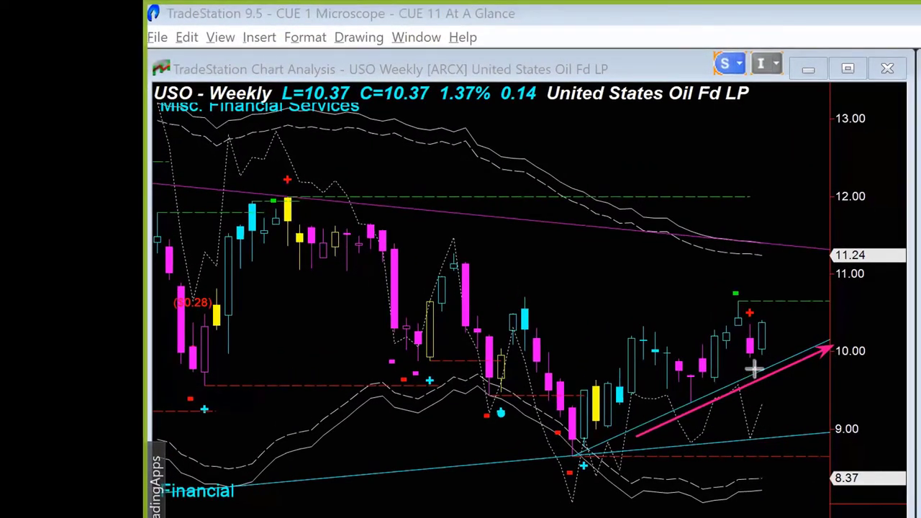
drag(763, 506, 776, 362)
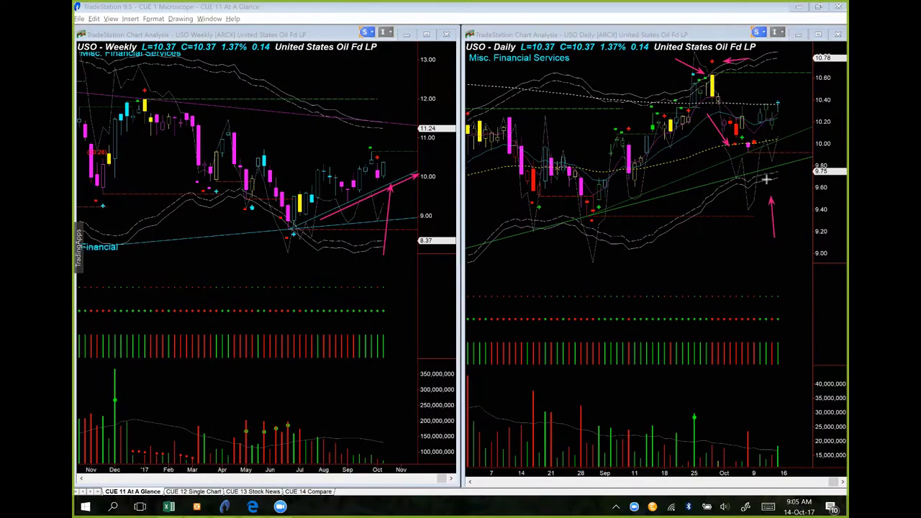
drag(767, 180, 765, 175)
Add pink arrows at the daily lower band, the pullback low and the latest daily and weekly bars.
drag(702, 236, 748, 180)
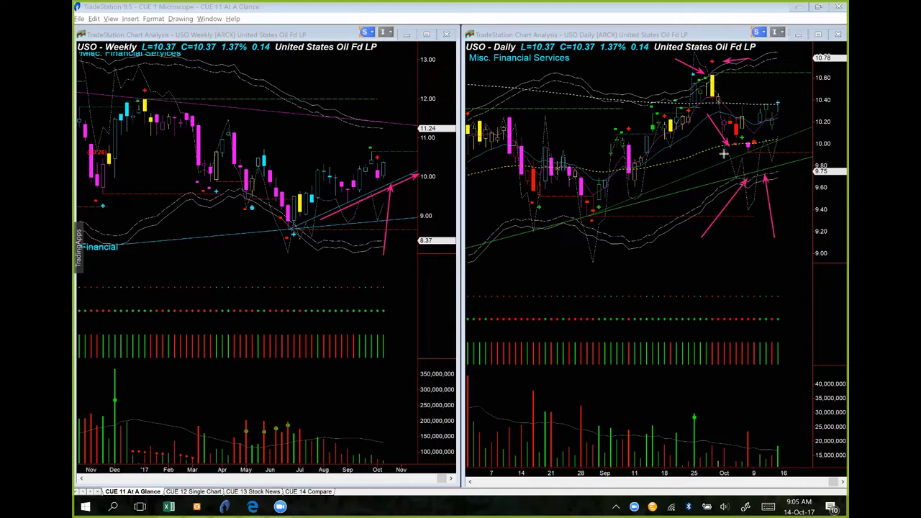
drag(716, 153, 743, 149)
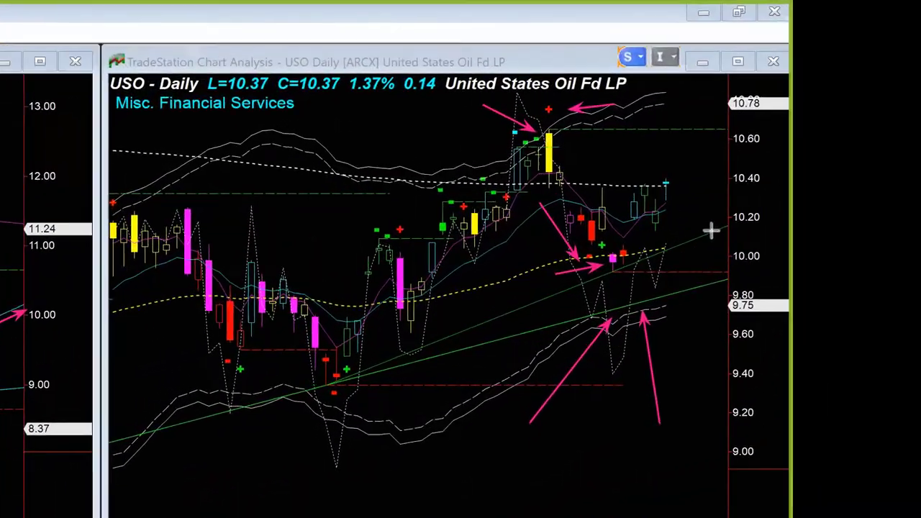
drag(736, 221, 643, 215)
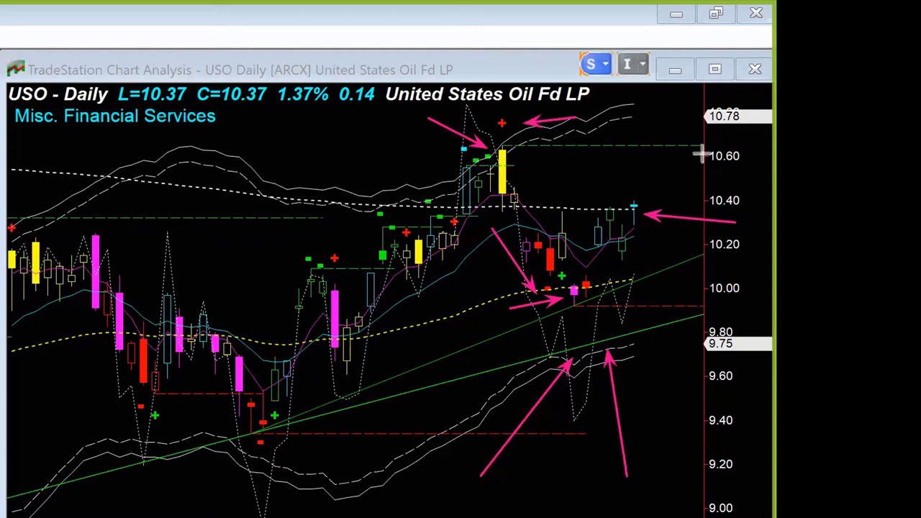
drag(702, 153, 647, 202)
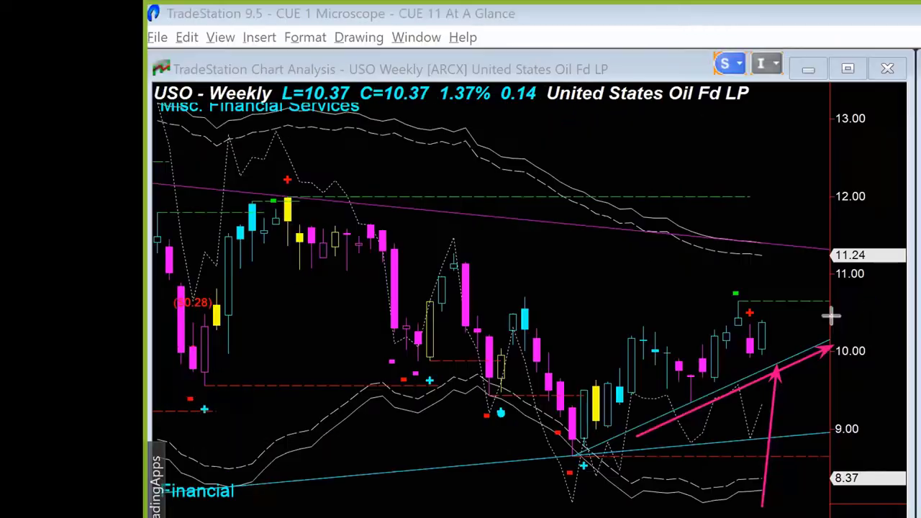
drag(869, 306, 783, 335)
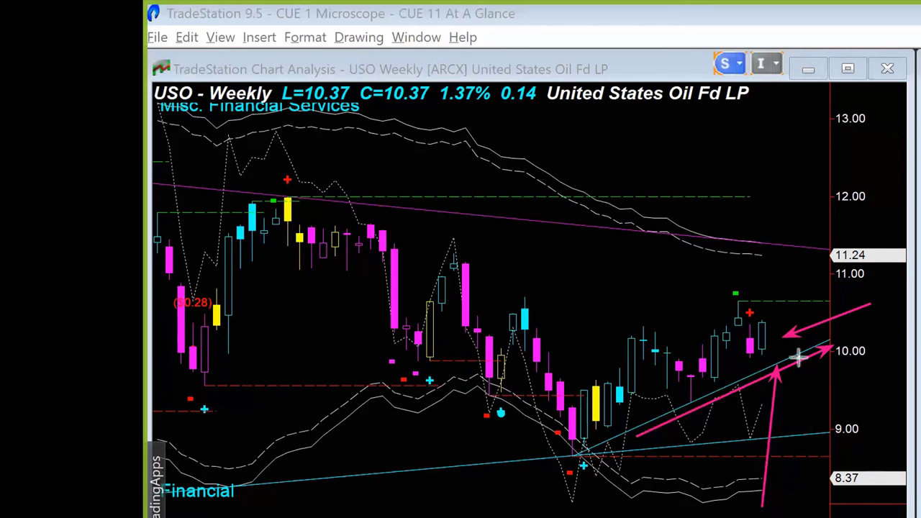
drag(807, 272, 770, 329)
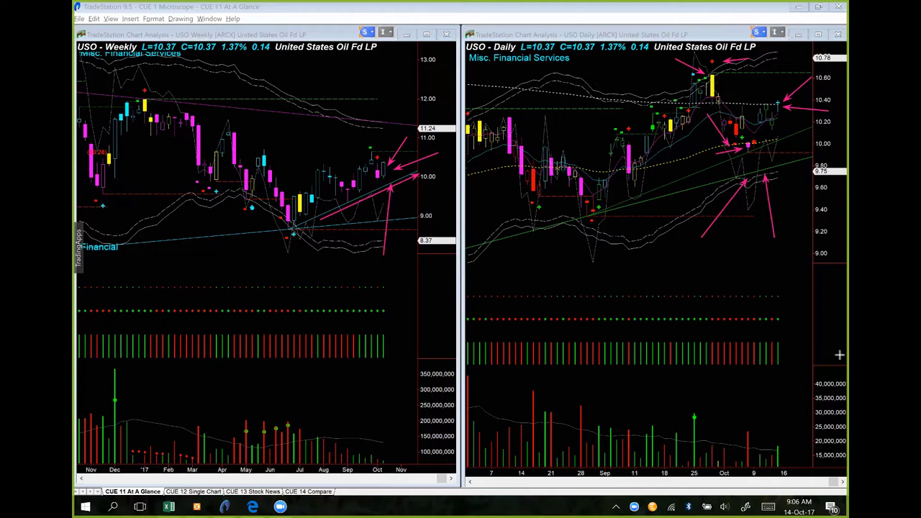
drag(793, 53, 781, 96)
Erase the earlier USO arrows and draw a single new pink arrow along the weekly uptrend.
key(Escape)
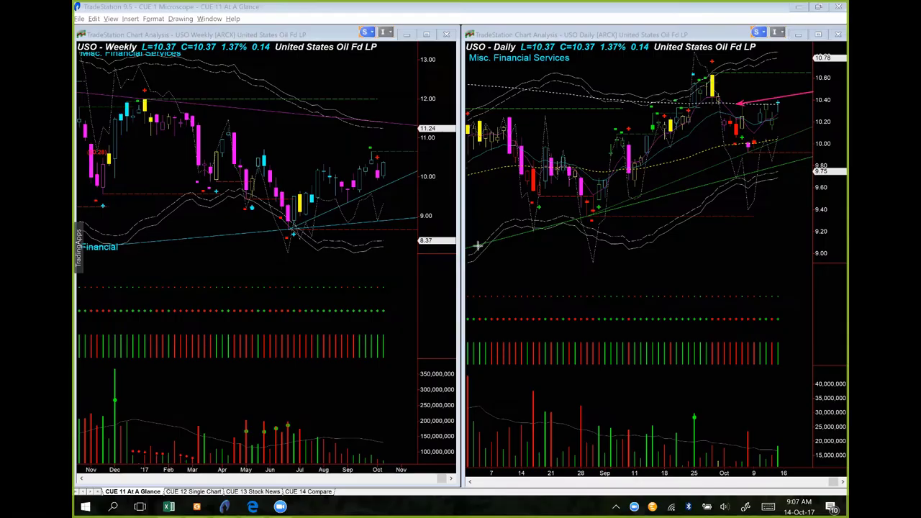
drag(360, 209, 421, 175)
Load GLD into both linked charts and arrow its daily September top and the decline to recent lows.
text(GLD)
key(Return)
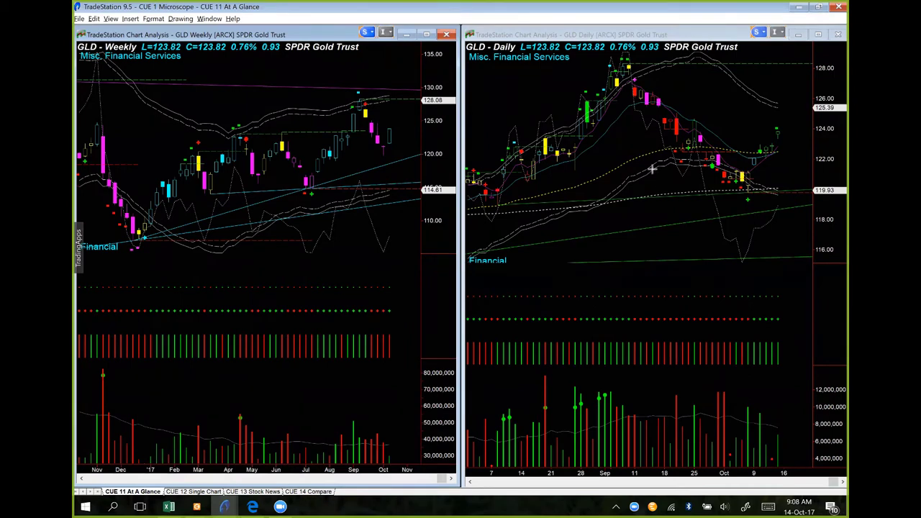
drag(554, 75, 619, 72)
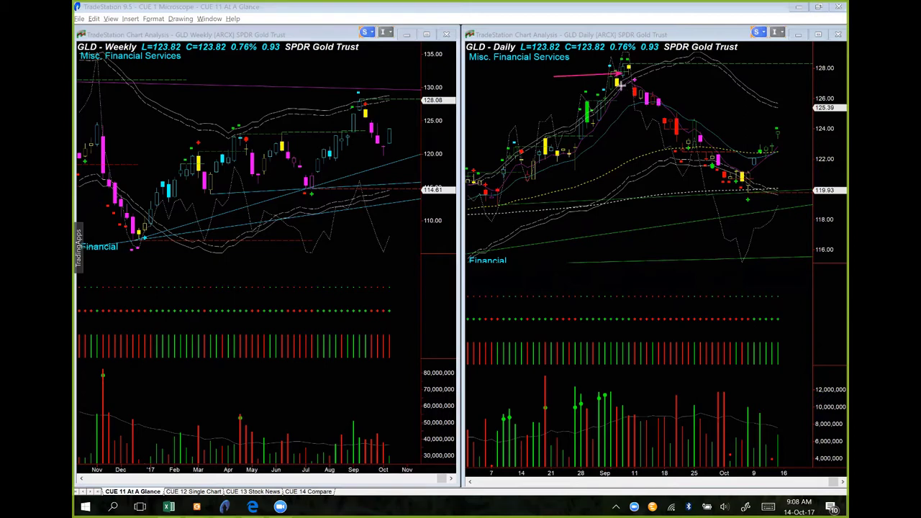
drag(627, 88, 656, 134)
drag(711, 177, 727, 185)
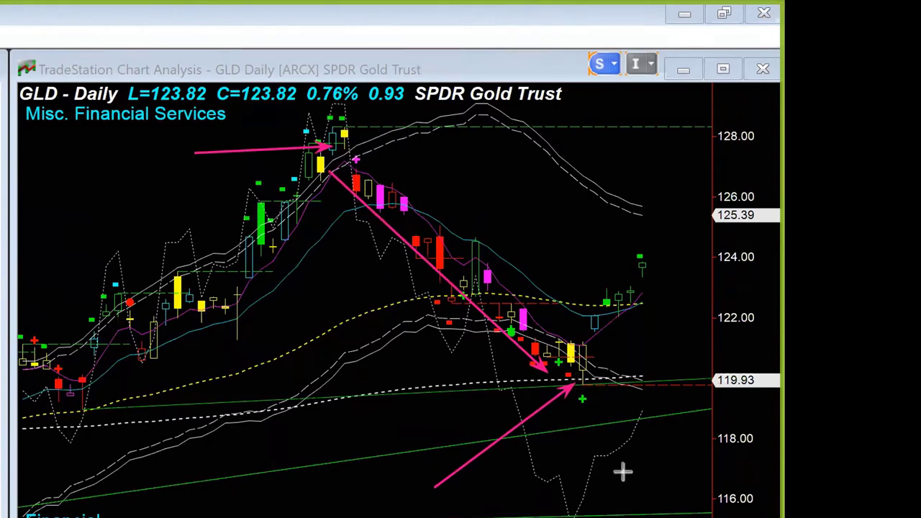
Arrow GLD's candles on support near 119.93 and the expected rise, then clear all the arrows.
drag(693, 346, 593, 360)
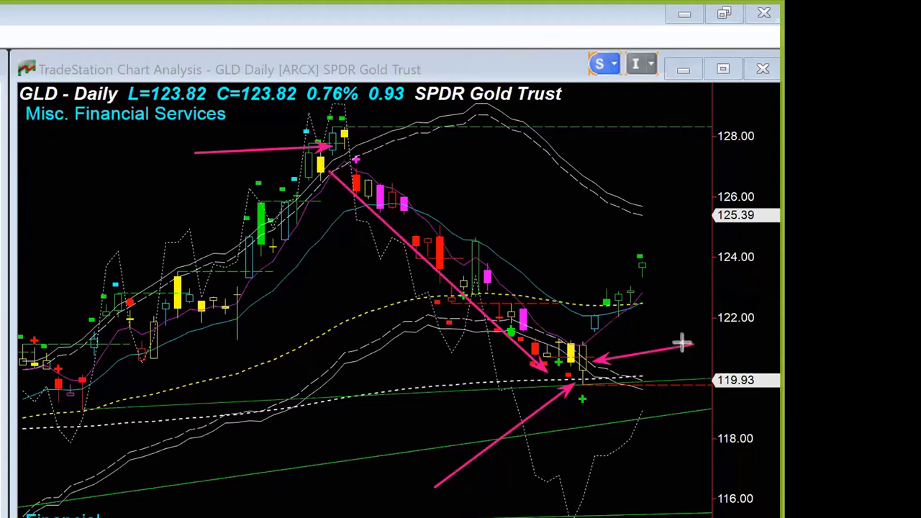
drag(682, 363, 598, 376)
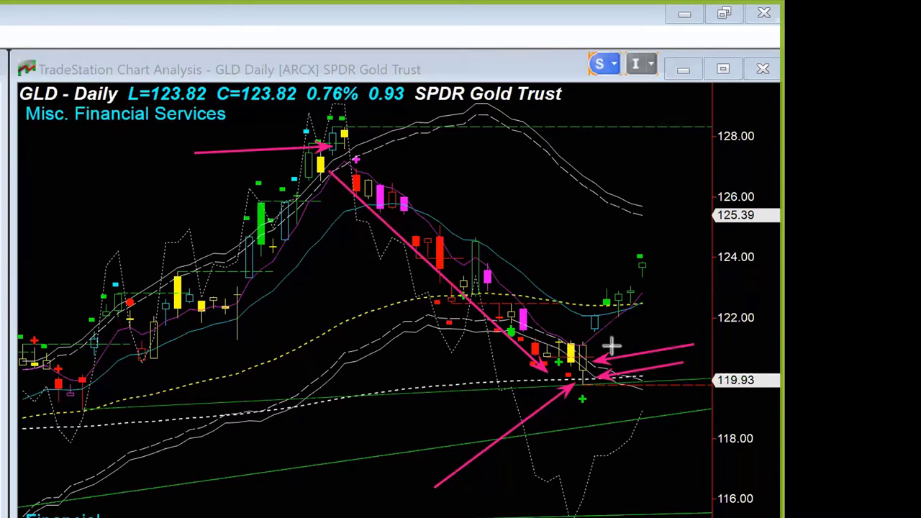
drag(611, 344, 693, 262)
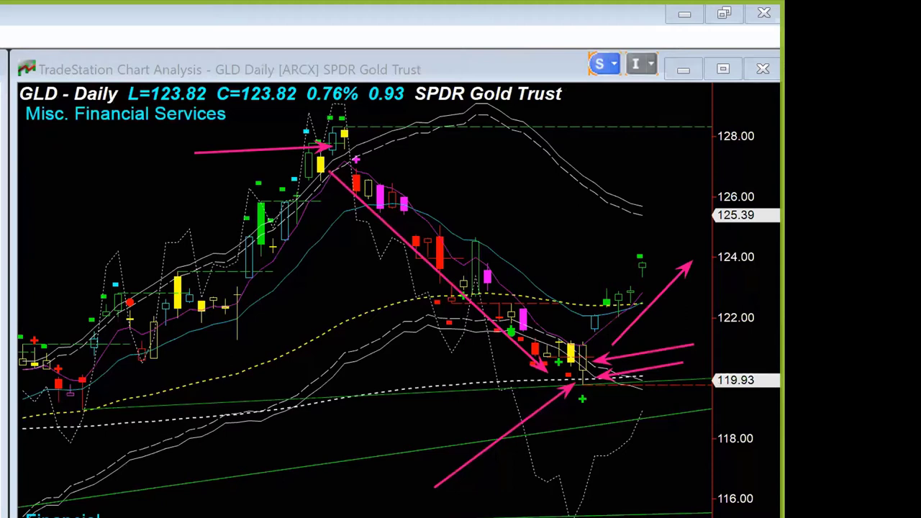
key(Escape)
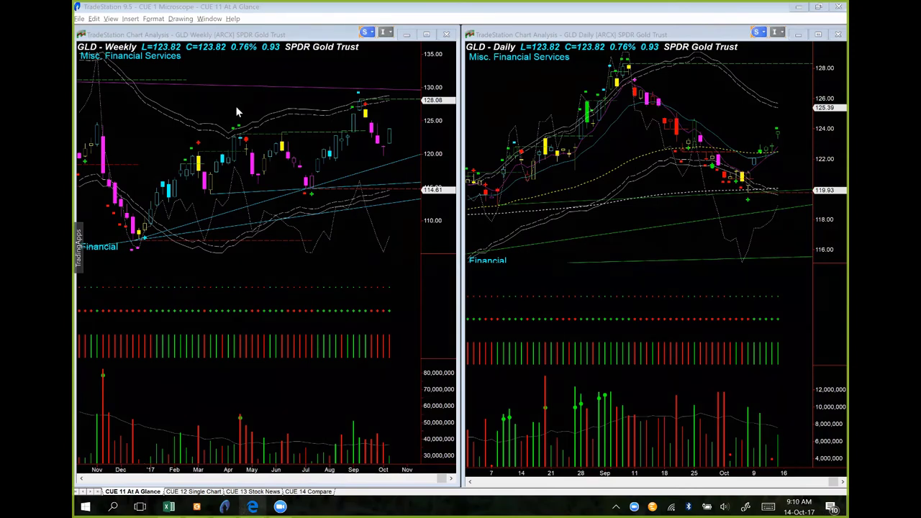
Switch to the Superior Profit site, open COMMUNITY > Trade Ideas and scroll to the Gold turnaround topic.
key(alt+Tab)
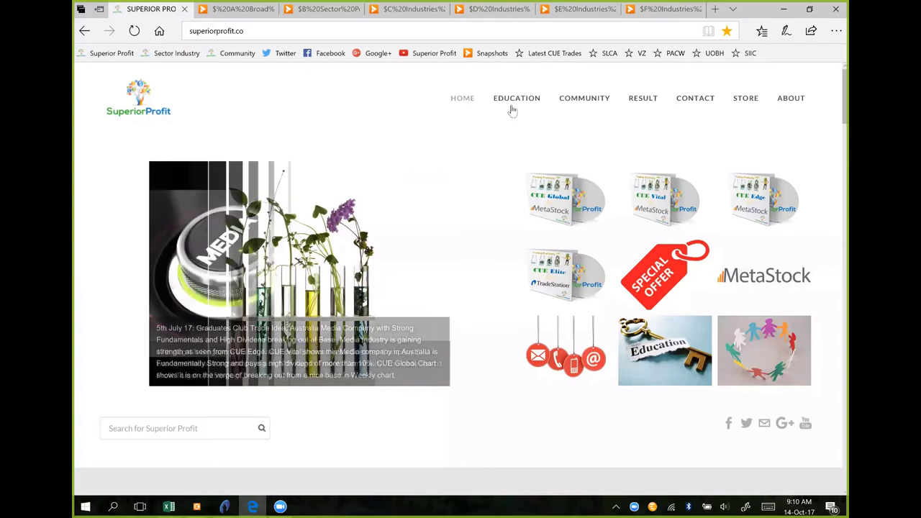
mouse_move(576, 107)
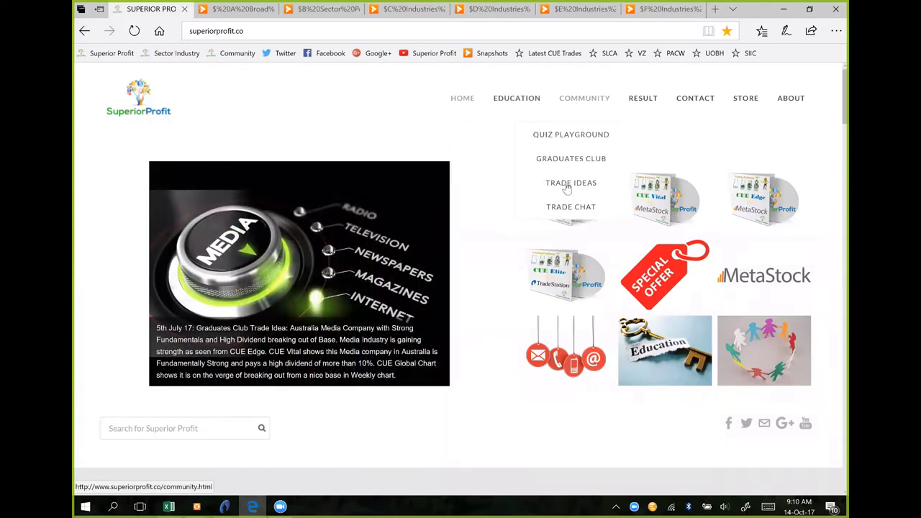
click(568, 185)
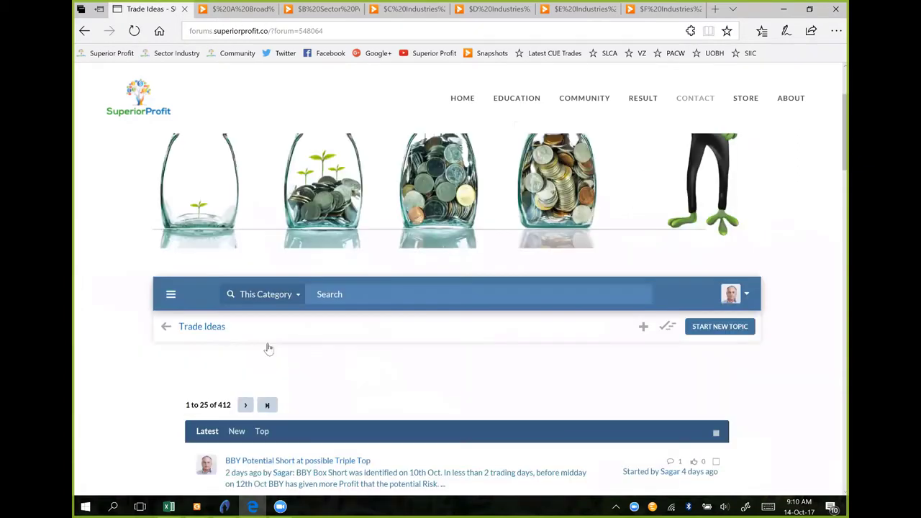
scroll(269, 349, down, 3)
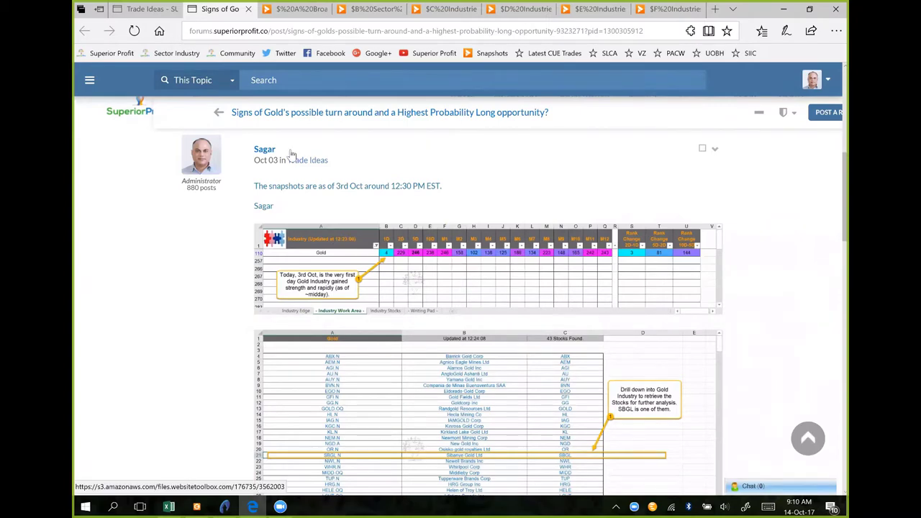
Enlarge the post's first snapshot and advance to Image 4 of 4 with the SBGL weekly and daily charts.
click(414, 187)
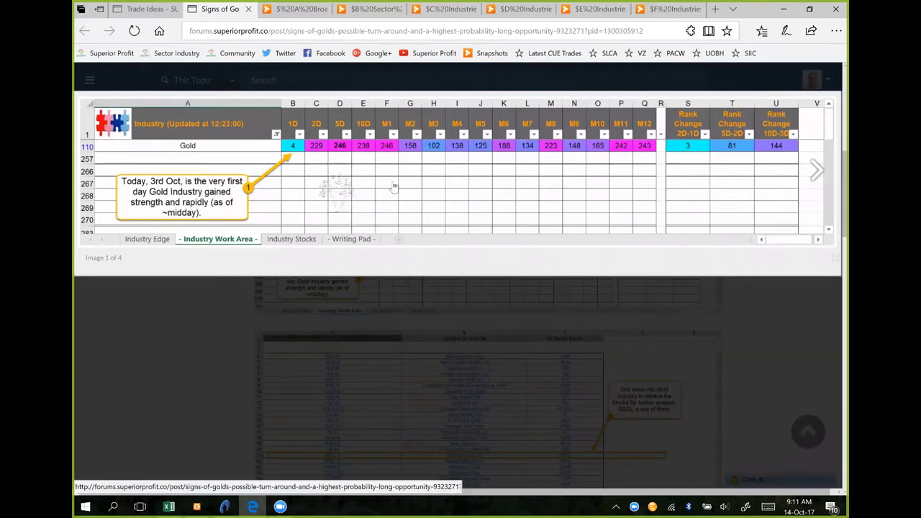
click(814, 170)
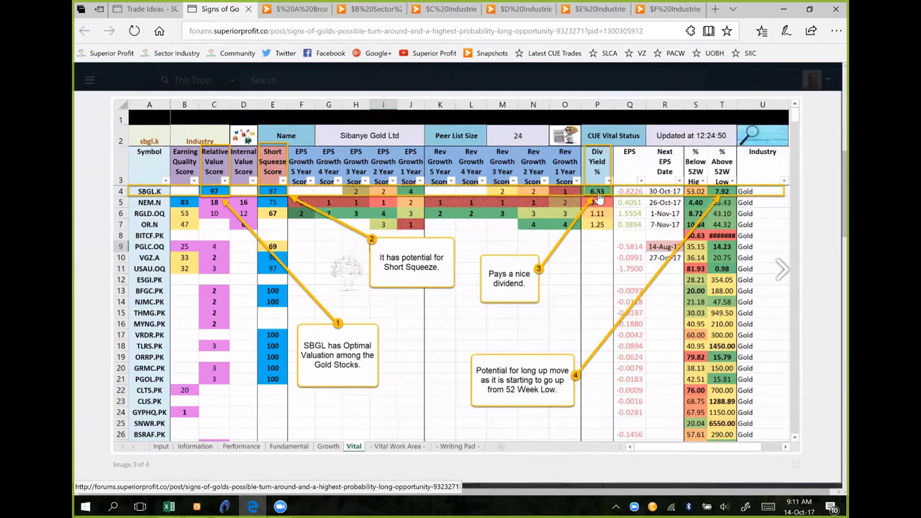
click(781, 273)
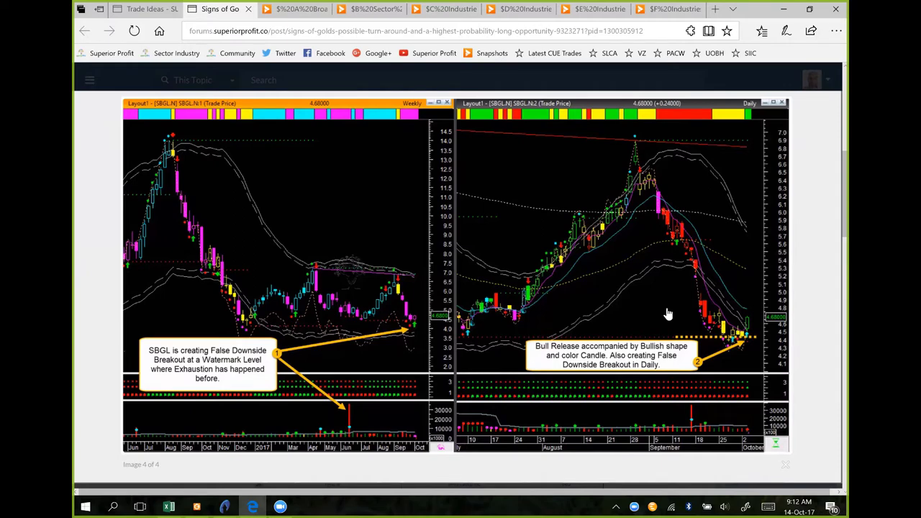
Back in TradeStation, draw pink lines on the SBGL daily chart at support, candle levels and the upward breakout.
click(224, 506)
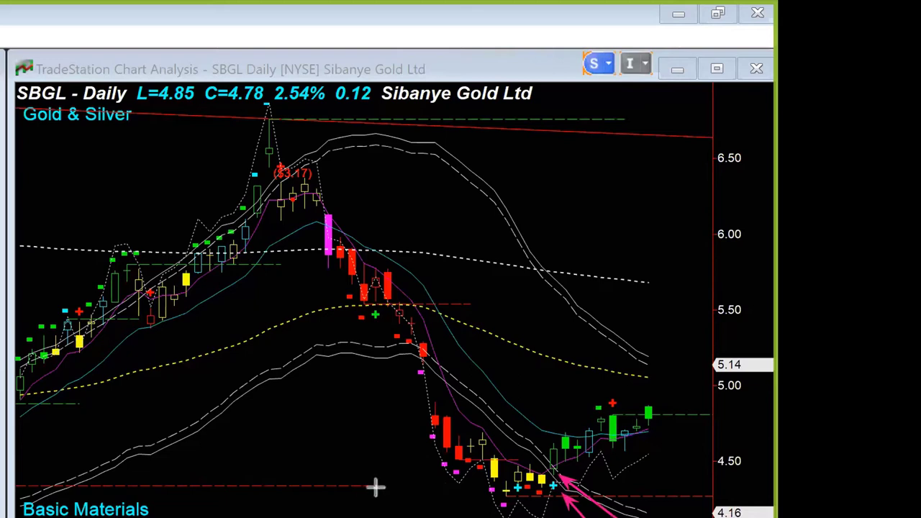
drag(367, 486, 588, 482)
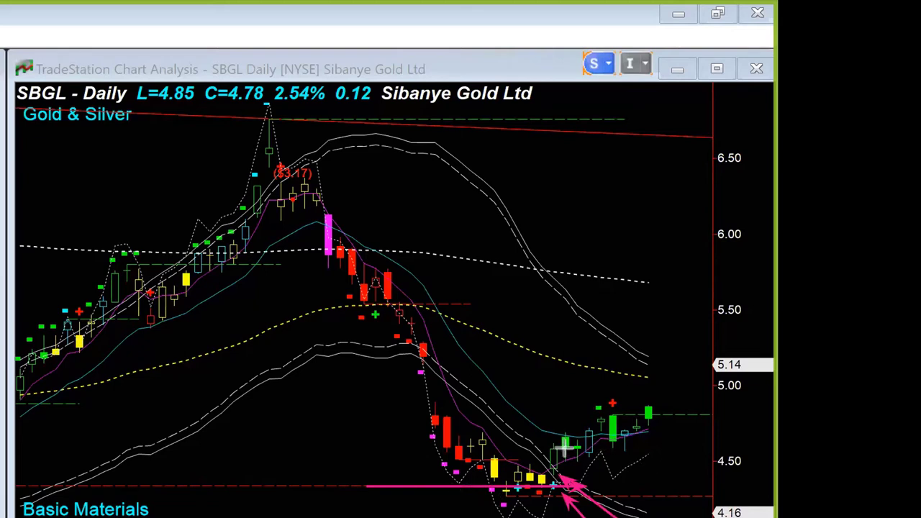
mouse_move(552, 442)
mouse_down()
mouse_move(582, 409)
mouse_move(625, 392)
mouse_up()
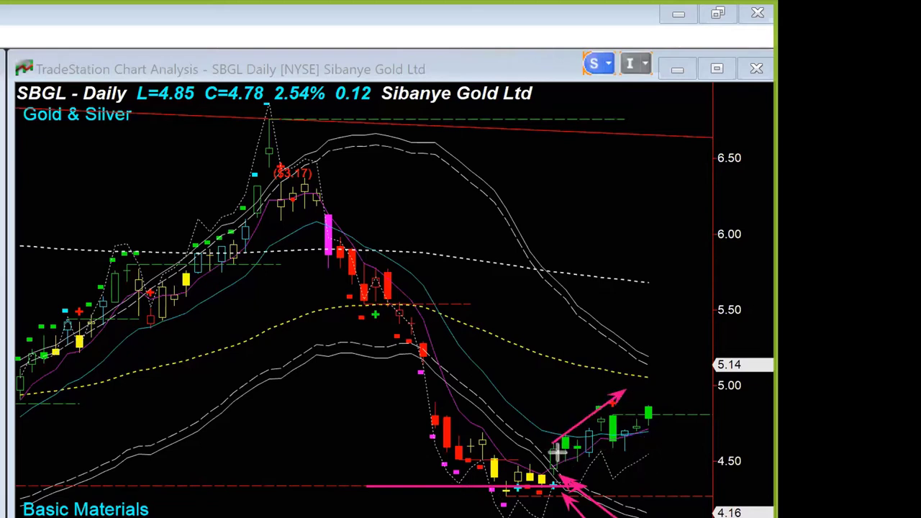
drag(558, 452, 734, 452)
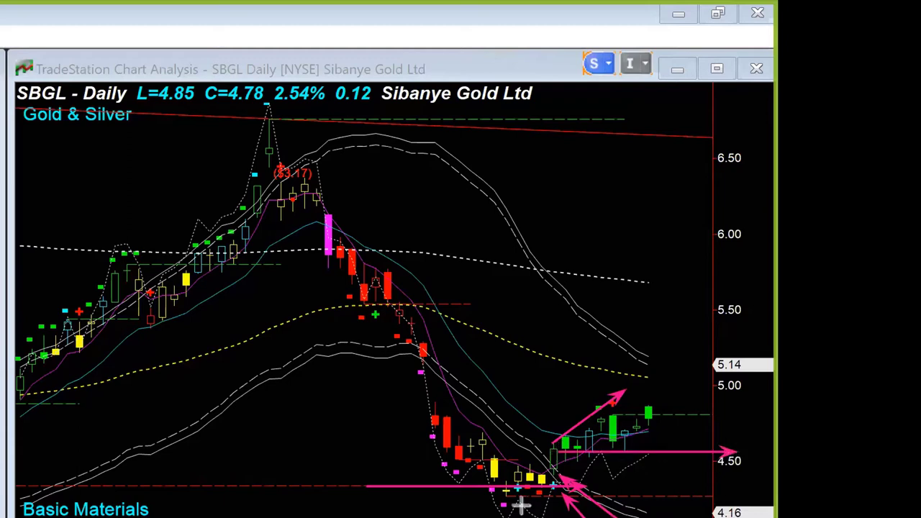
drag(515, 502, 727, 503)
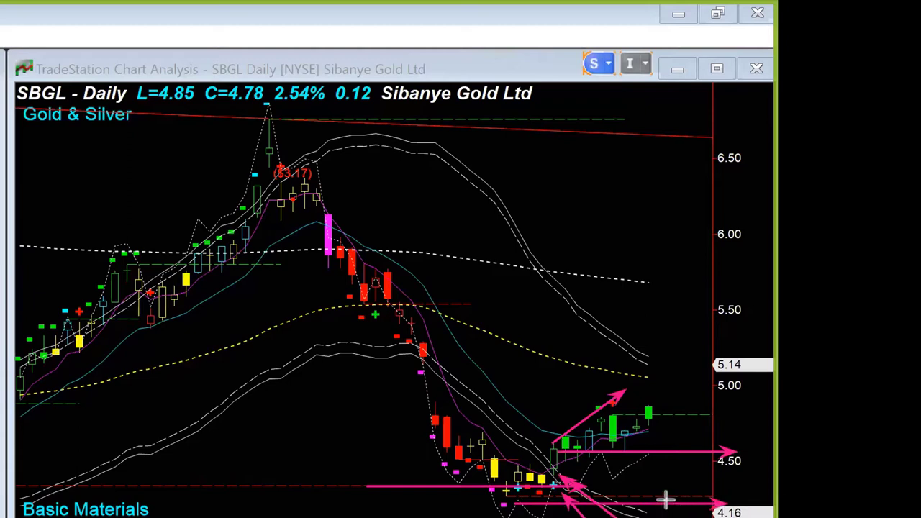
drag(667, 497, 664, 400)
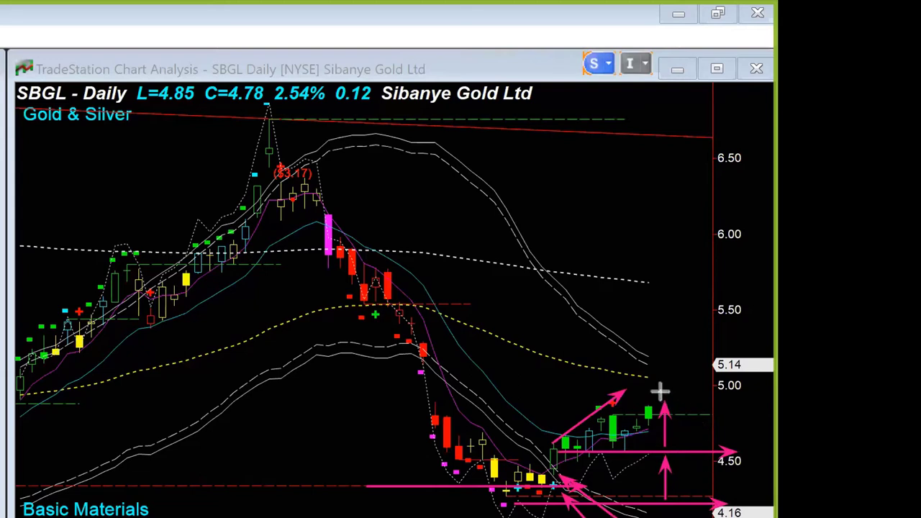
drag(664, 391, 768, 391)
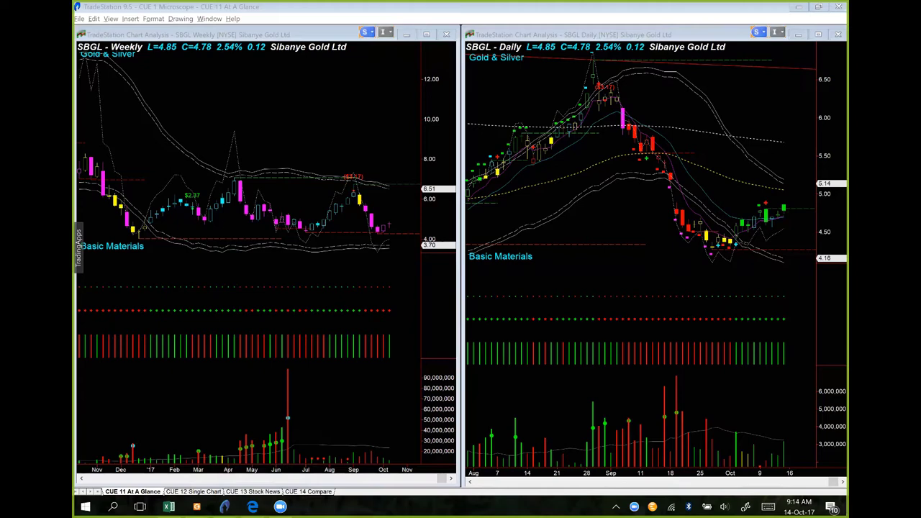
Load GLD, arrow its pullback low, rebound and latest daily candle, then clear the arrows.
text(GLD)
key(Return)
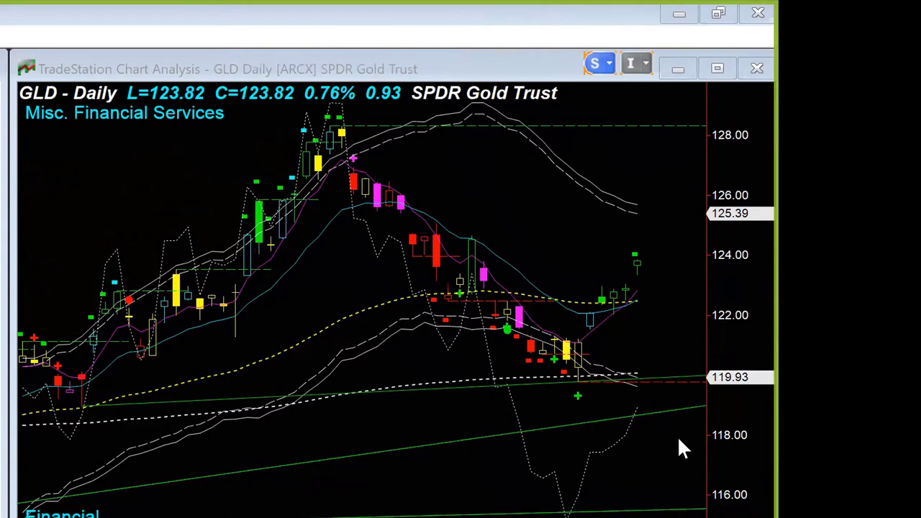
mouse_move(683, 442)
mouse_down()
mouse_move(640, 398)
mouse_move(590, 371)
mouse_up()
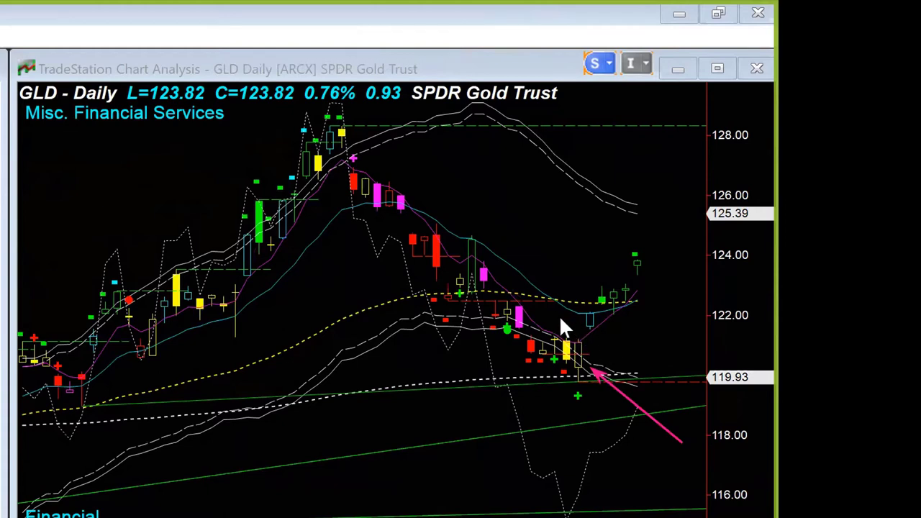
drag(561, 320, 610, 258)
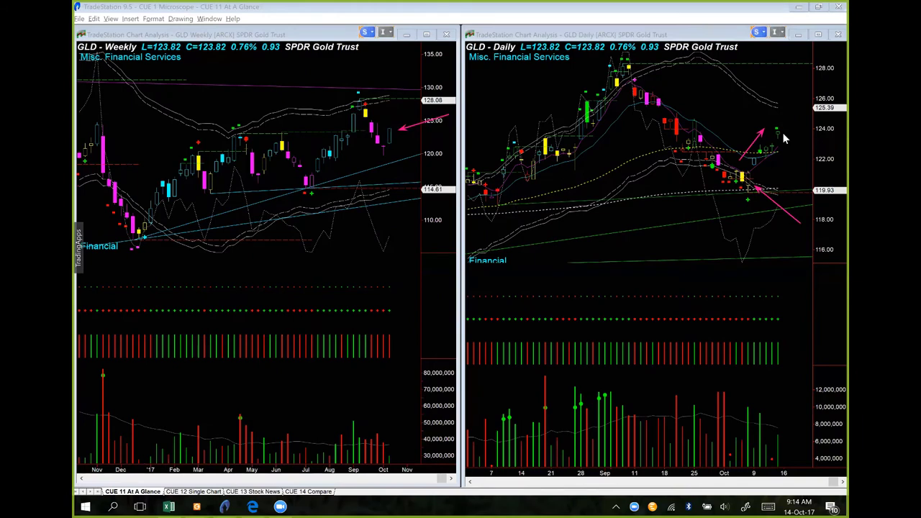
mouse_move(785, 138)
mouse_down()
mouse_move(796, 160)
mouse_move(812, 127)
mouse_up()
key(Escape)
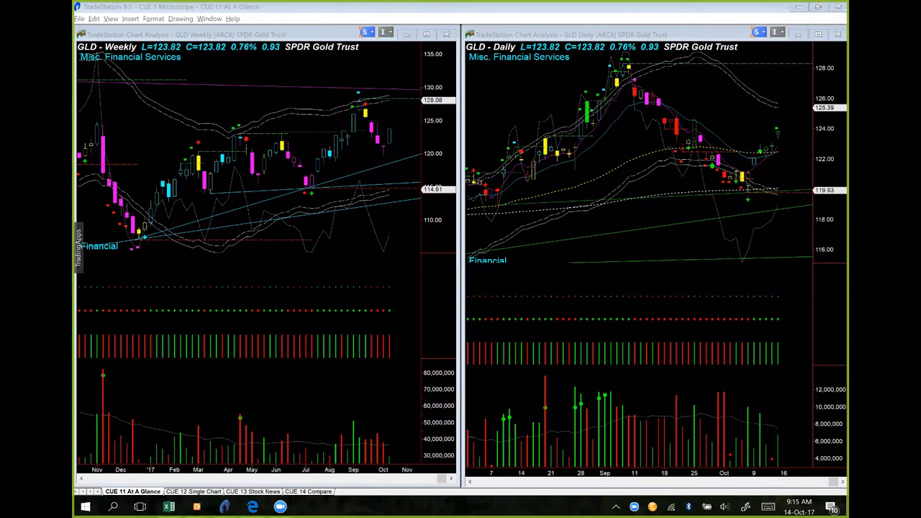
Return to Edge and move to the next tab holding the $A Broad Market screencast.
key(alt+Tab)
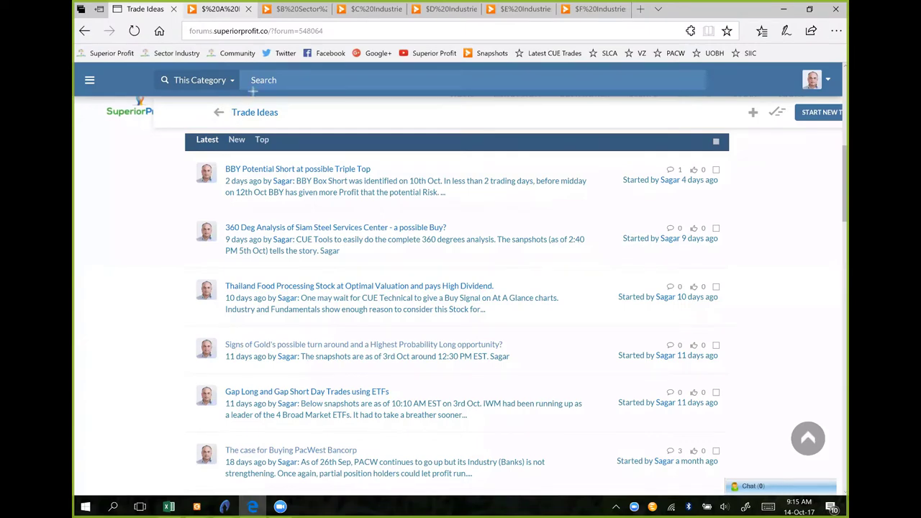
key(ctrl+Tab)
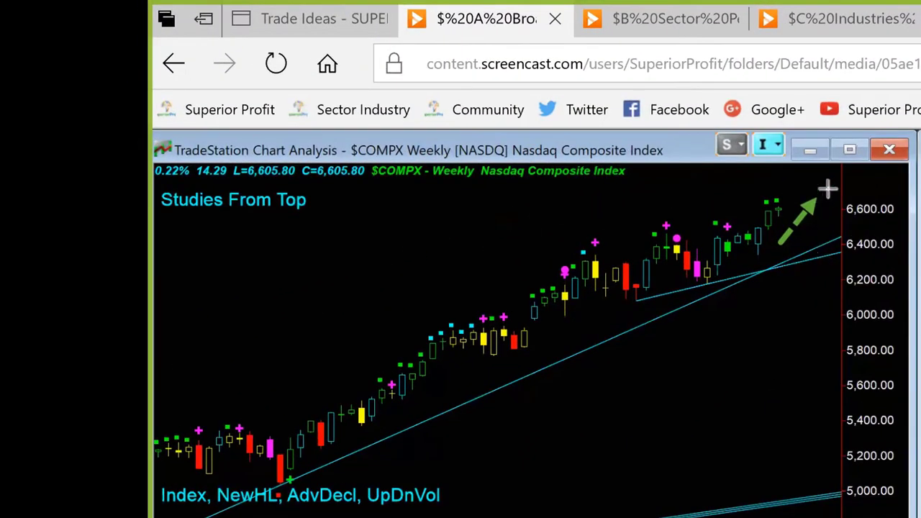
Arrow the latest Nasdaq and NYSE candles, draw trendlines under both uptrends, and mark their NewHL pane highs.
drag(846, 172, 797, 199)
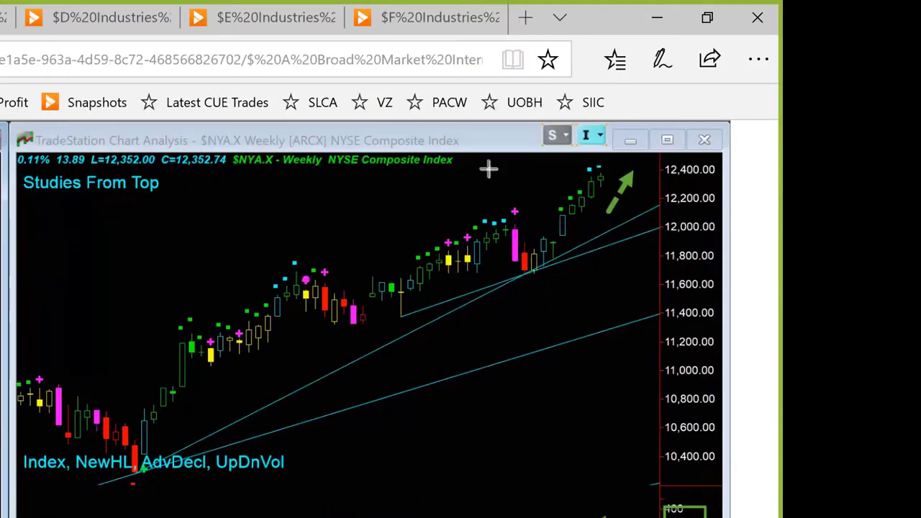
drag(473, 171, 591, 172)
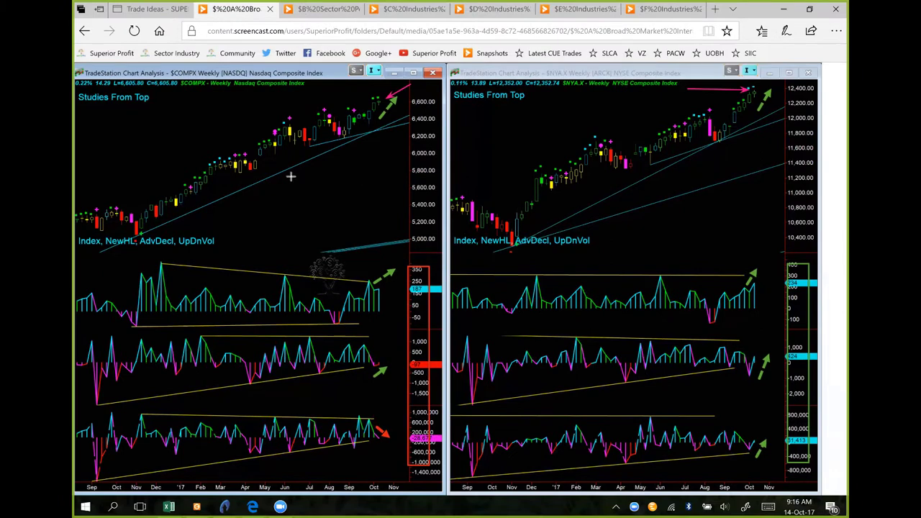
mouse_move(285, 175)
mouse_down()
mouse_move(387, 116)
mouse_move(413, 113)
mouse_up()
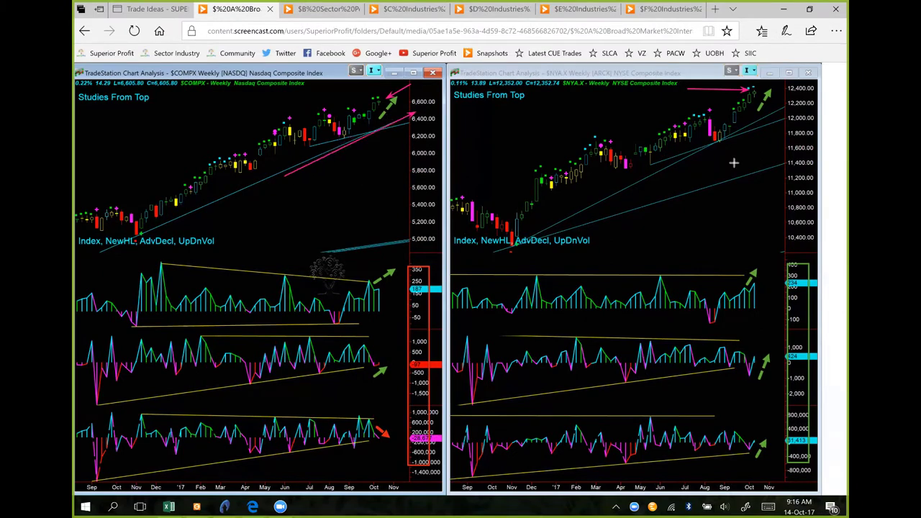
drag(684, 164, 778, 114)
drag(215, 266, 358, 277)
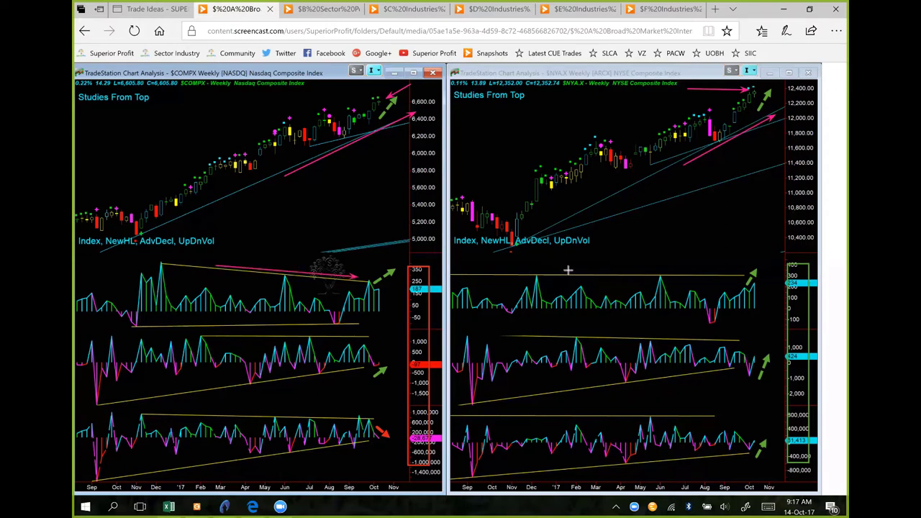
drag(568, 270, 748, 271)
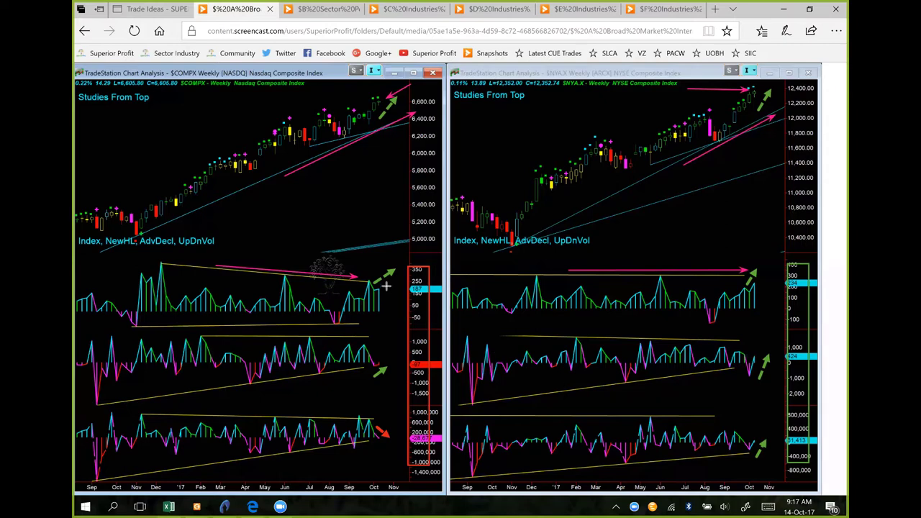
Draw short pink arrows beside the NewHL, AdvDecl and UpDnVol signals on both index charts.
drag(387, 286, 401, 276)
drag(768, 380, 780, 365)
drag(760, 289, 770, 275)
drag(766, 452, 777, 440)
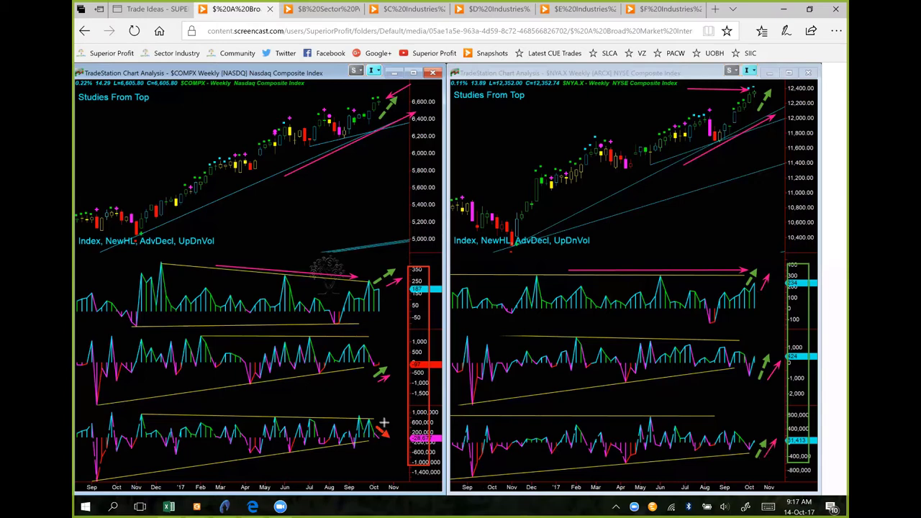
drag(385, 424, 397, 436)
Underline NYSE's NewHL label, add a Nasdaq UpDnVol arrow, and draw a rising arrow on the NYSE axis.
drag(627, 236, 575, 243)
drag(364, 466, 381, 448)
drag(799, 456, 796, 280)
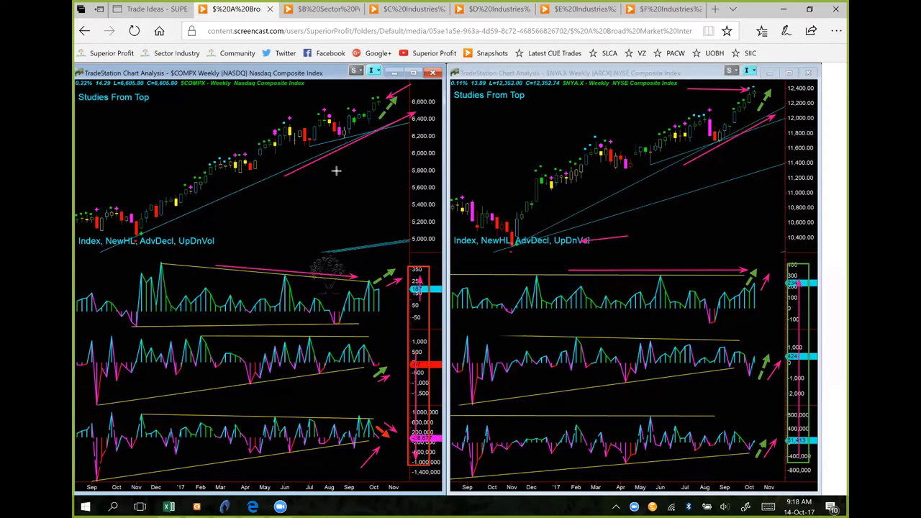
Draw second pink trendlines under the Nasdaq and NYSE uptrends and over the Nasdaq NewHL highs.
drag(305, 171, 412, 118)
drag(699, 163, 776, 123)
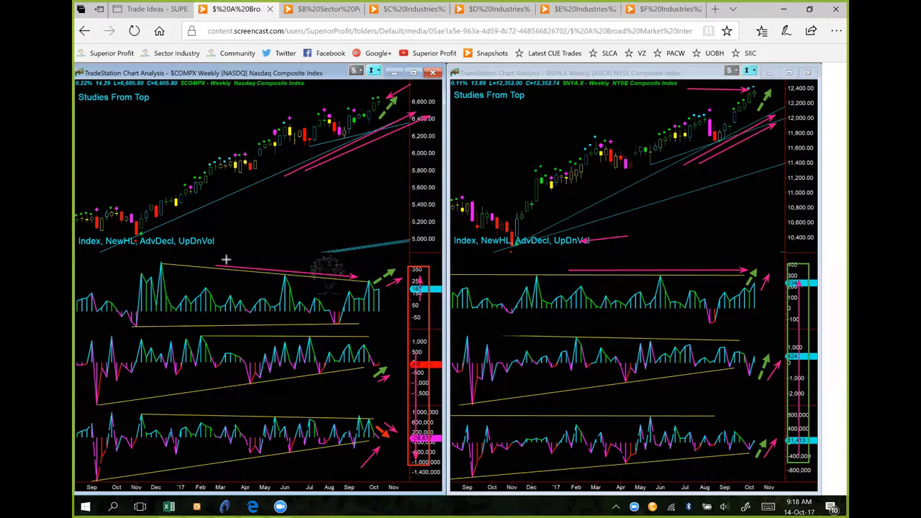
drag(226, 261, 338, 272)
Add up arrows on the NYSE and Nasdaq indicator axes and one at the Nasdaq's latest high.
drag(808, 447, 808, 290)
drag(420, 301, 421, 285)
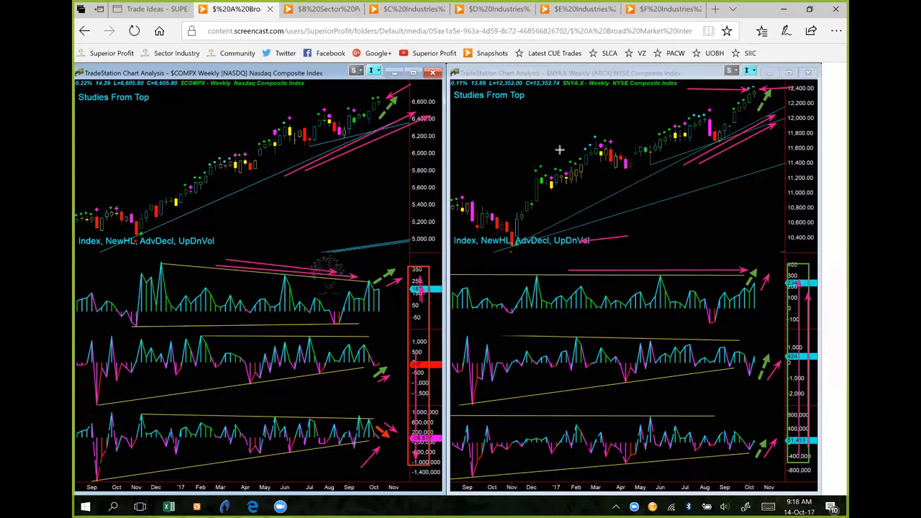
drag(336, 89, 371, 95)
Back in TradeStation, draw pink arrows pointing at the latest SPY bars.
key(alt+Tab)
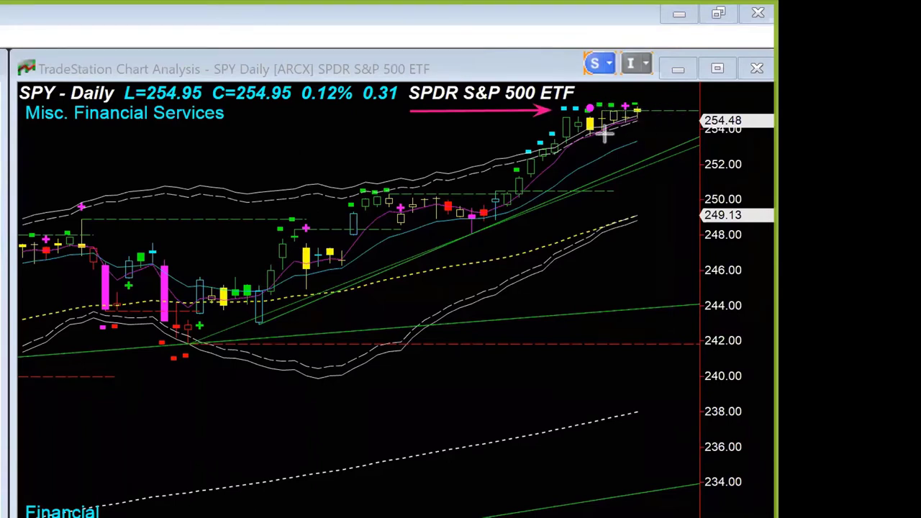
drag(591, 137, 653, 118)
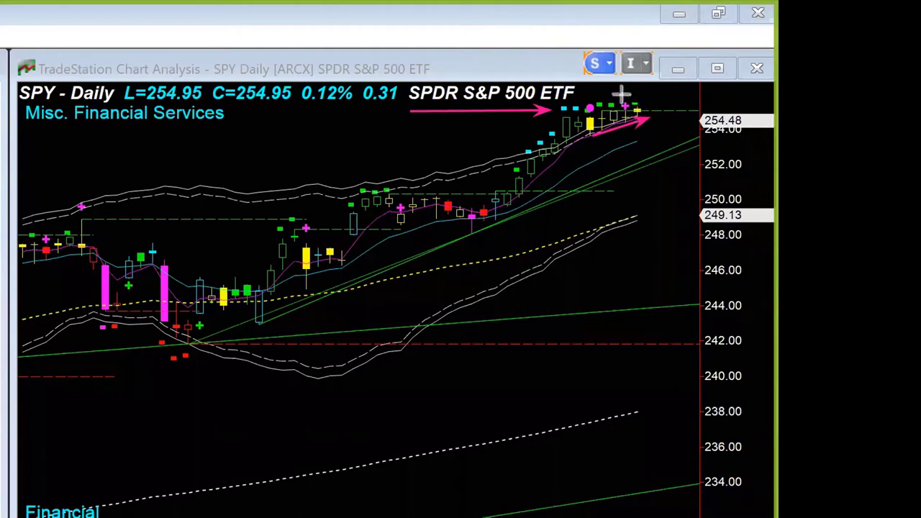
drag(629, 86, 598, 98)
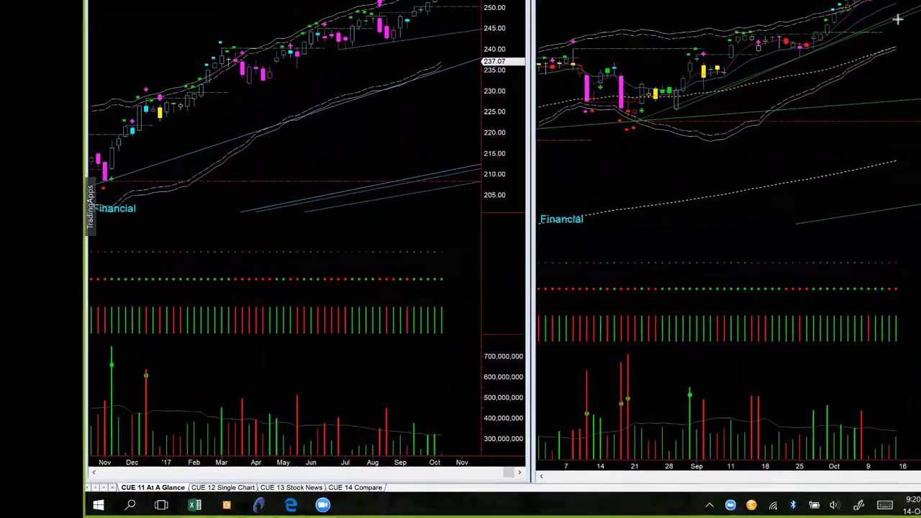
Mark SPY's October weekly volume bars with two arrows, then erase all the drawings.
drag(791, 306, 764, 397)
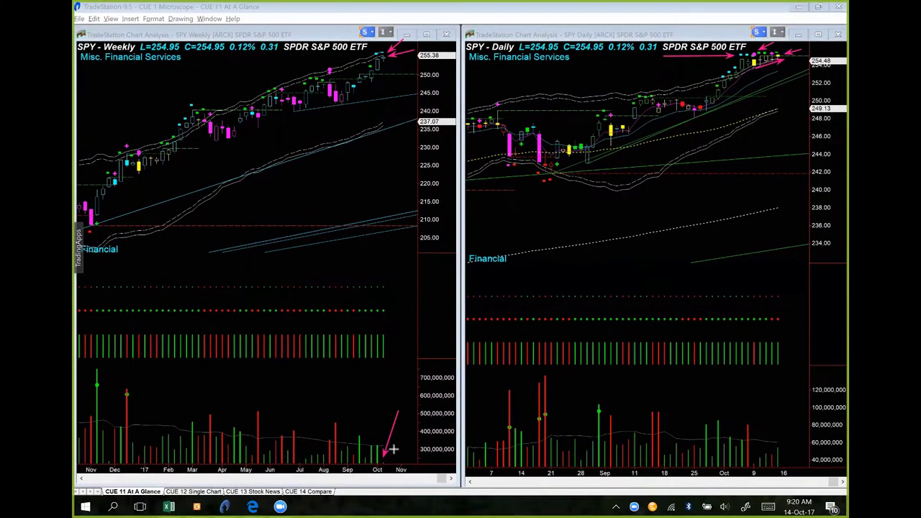
drag(398, 453, 389, 458)
key(e)
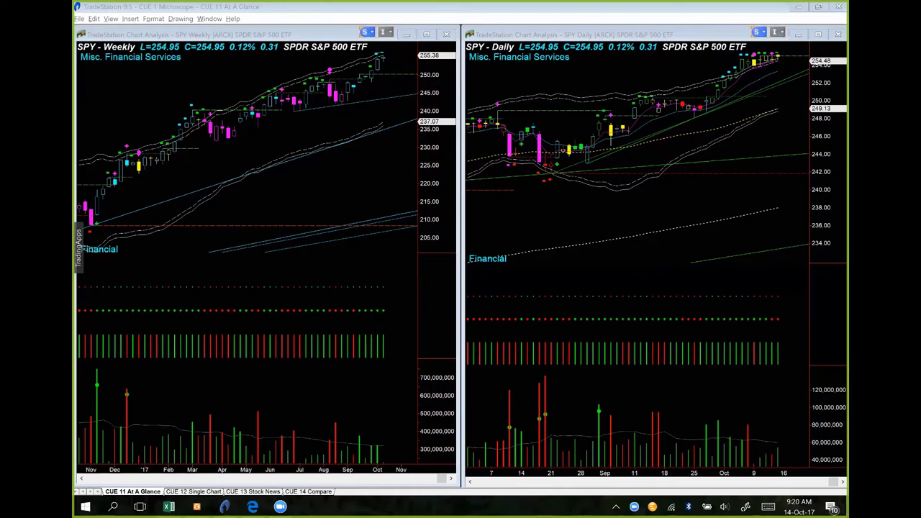
Load QQQ into both charts and arrow its latest weekly bars.
text(QQQ)
key(Return)
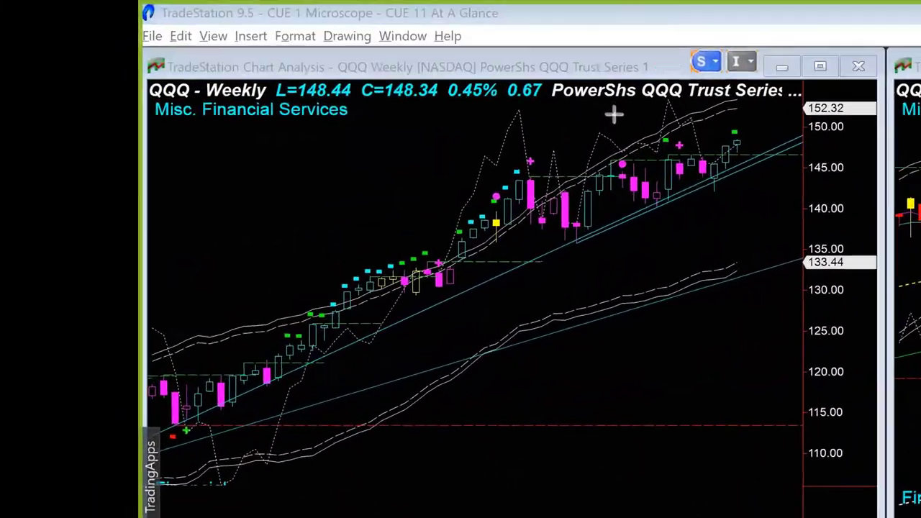
drag(316, 60, 379, 72)
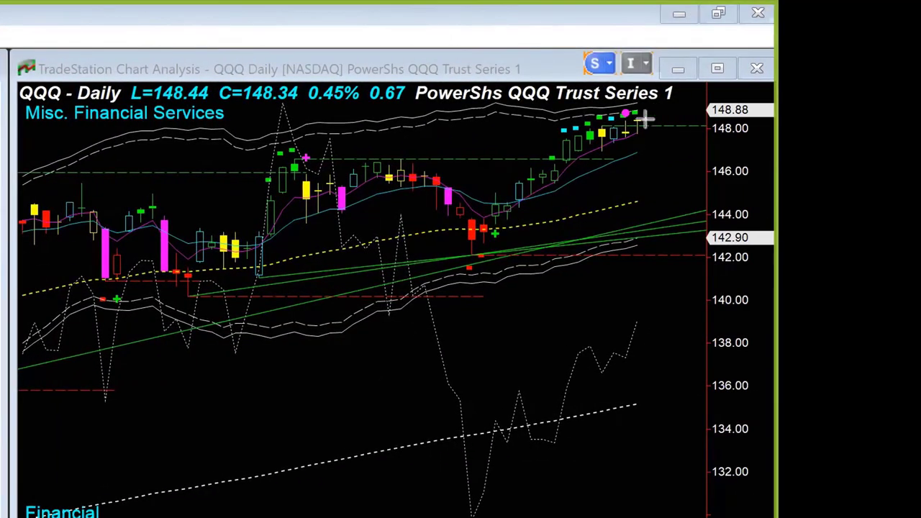
Point pink arrows at QQQ's latest daily candles, including a small one under the upper band.
drag(473, 120, 620, 113)
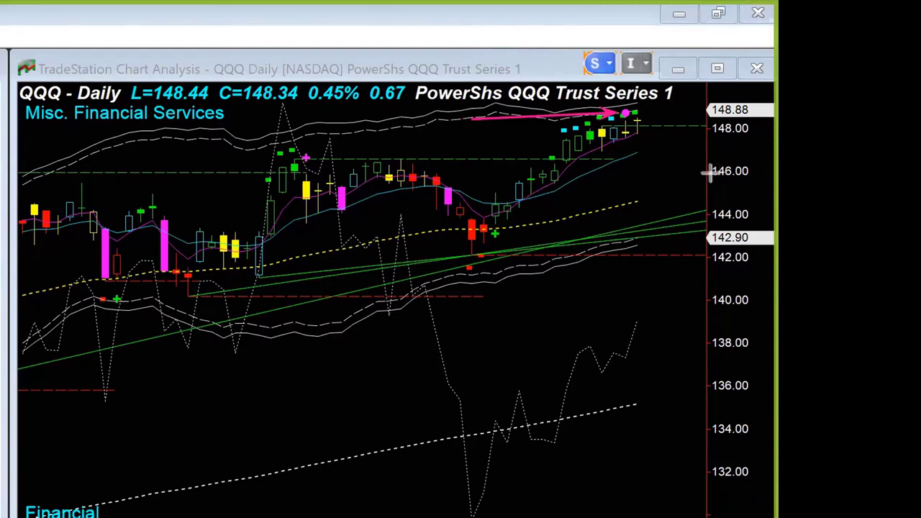
drag(720, 160, 637, 128)
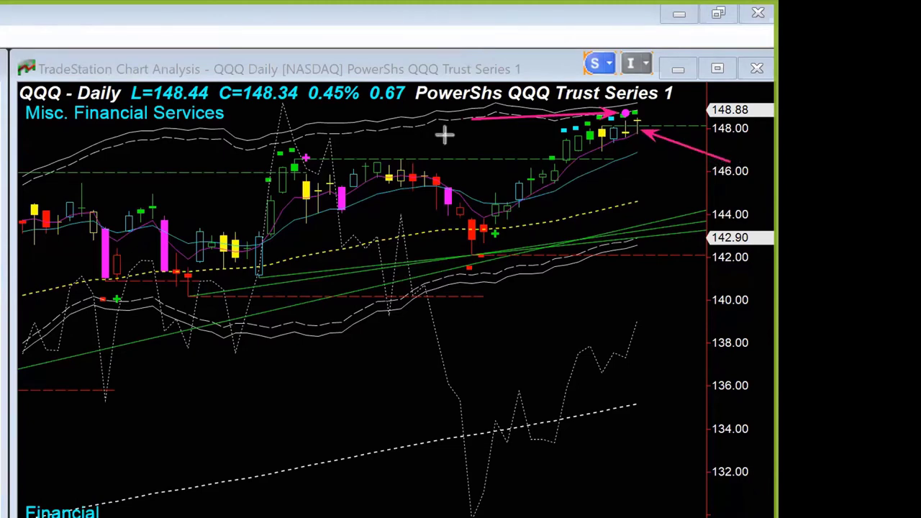
click(321, 108)
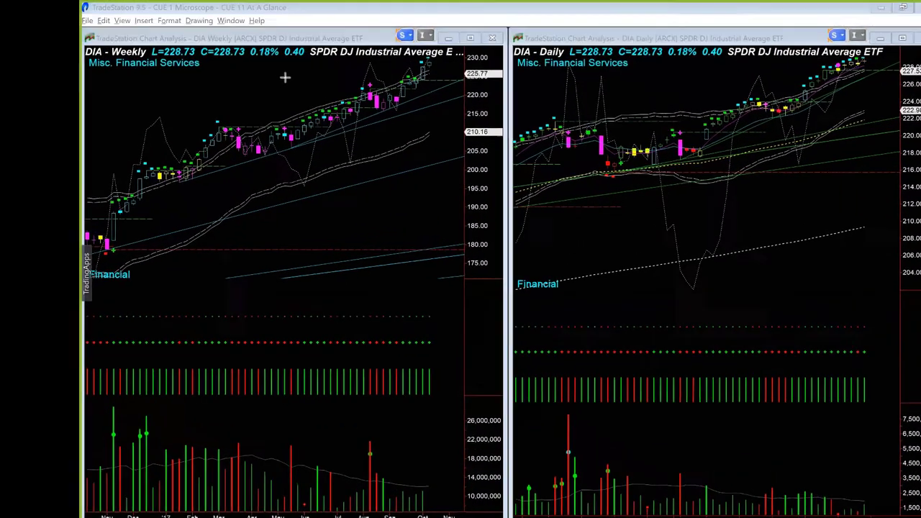
Draw pink arrows at DIA's latest weekly bars, latest volume, latest daily candles and October volume bar.
drag(259, 77, 425, 63)
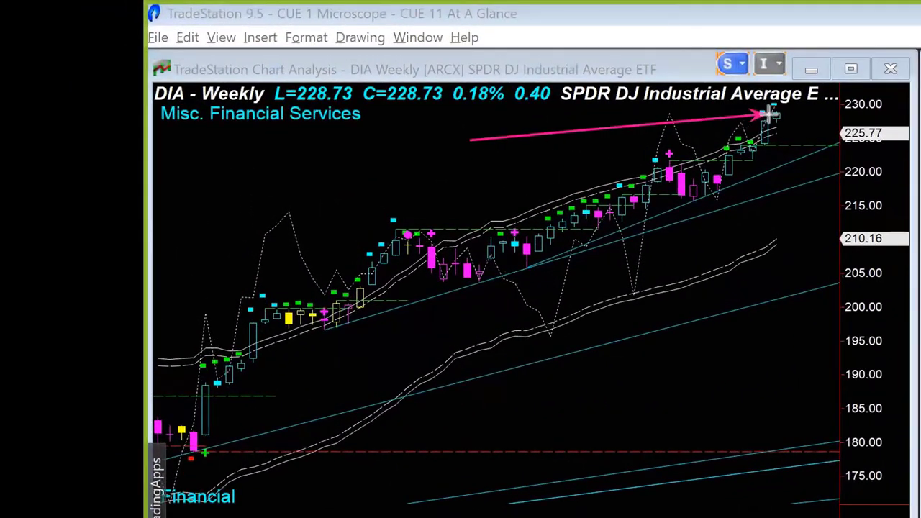
drag(768, 114, 767, 114)
mouse_move(820, 304)
mouse_down()
mouse_move(800, 375)
mouse_move(775, 402)
mouse_up()
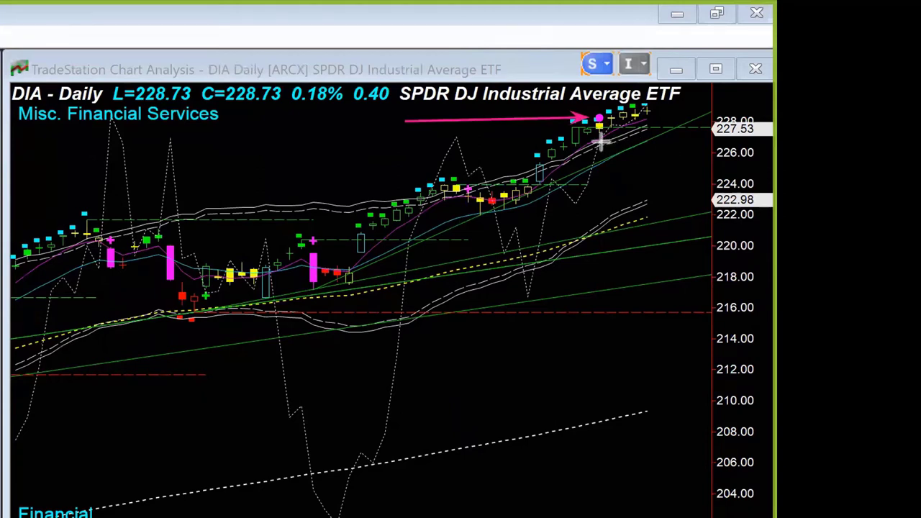
drag(601, 143, 661, 120)
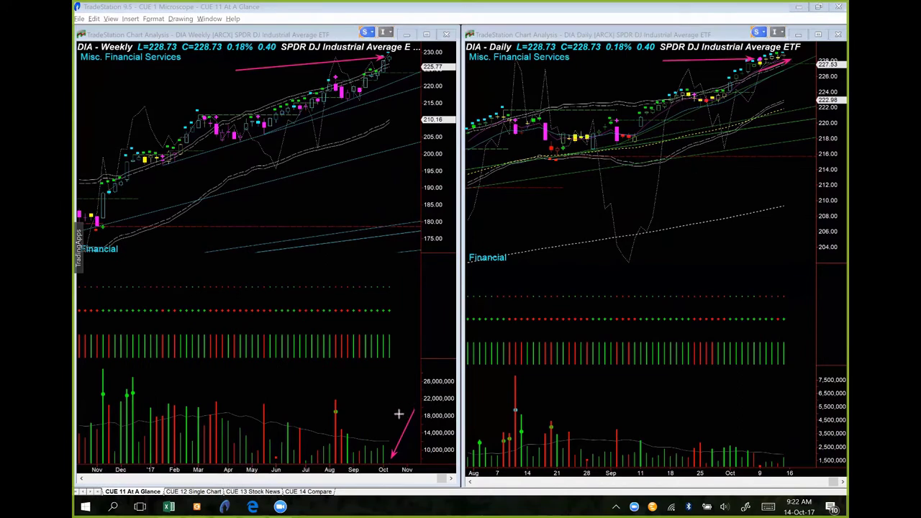
drag(400, 410, 391, 455)
Erase the DIA arrows, then arrow IWM's recent daily highs and latest candles.
key(e)
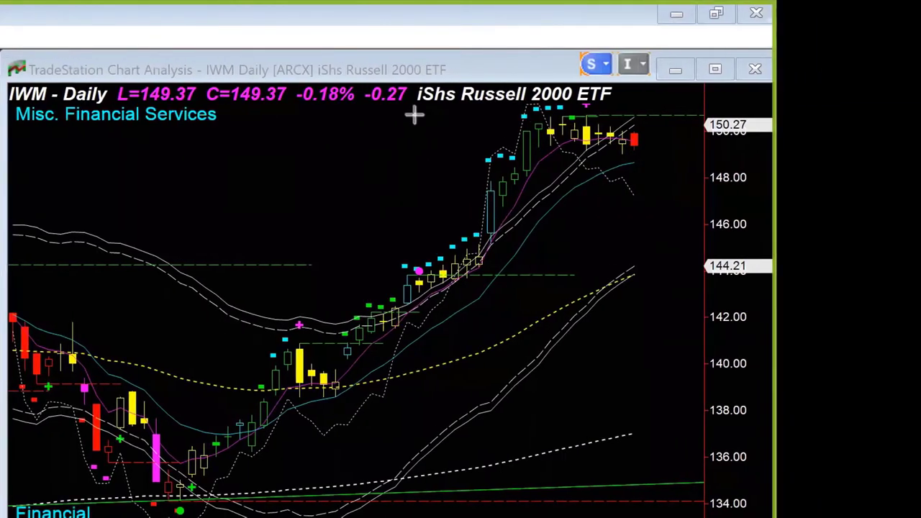
drag(415, 114, 551, 116)
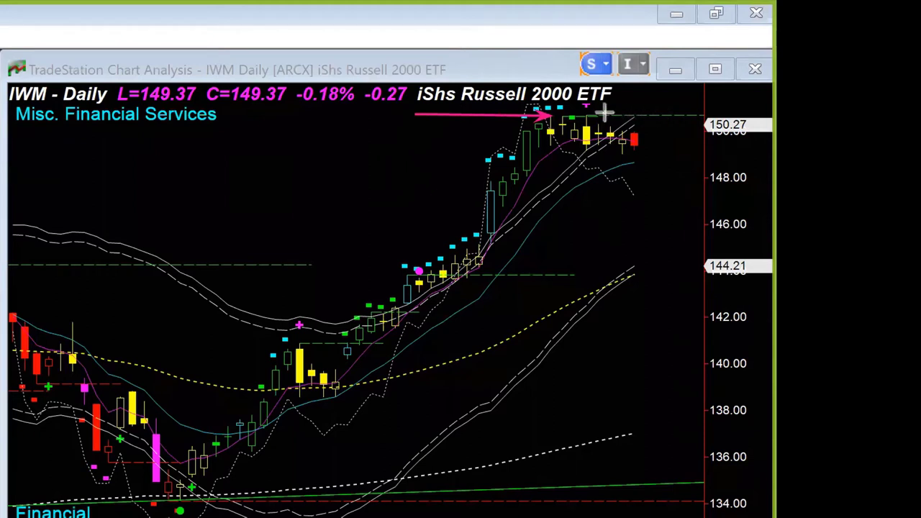
drag(603, 112, 671, 127)
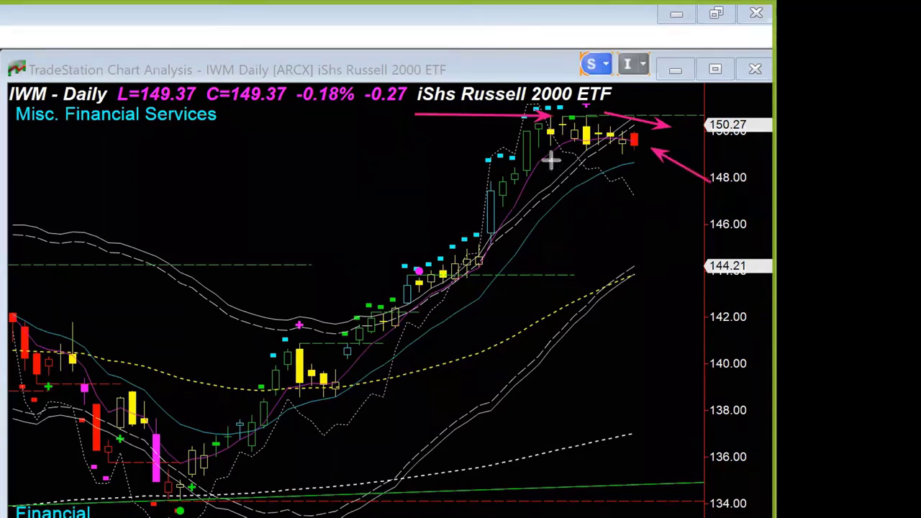
drag(551, 156, 631, 204)
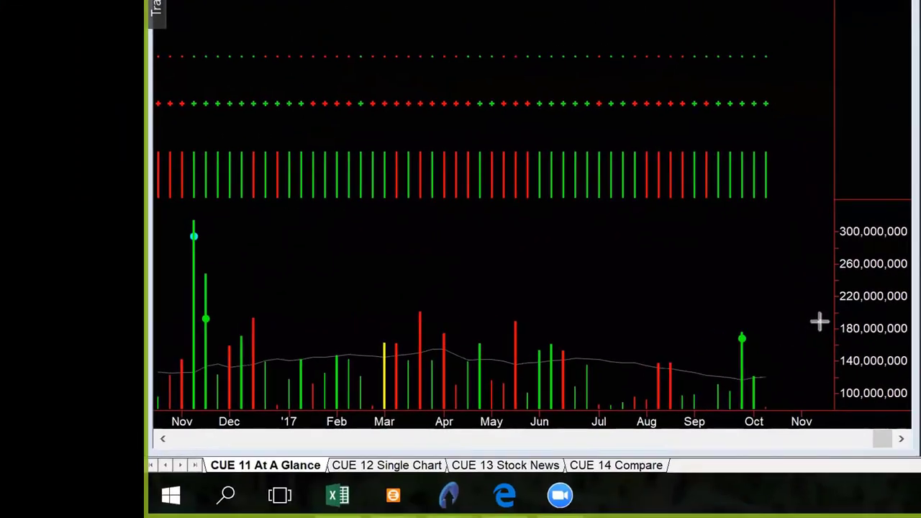
Arrow IWM's latest weekly volume bar, then erase all pink arrows from the IWM charts.
drag(820, 323, 771, 390)
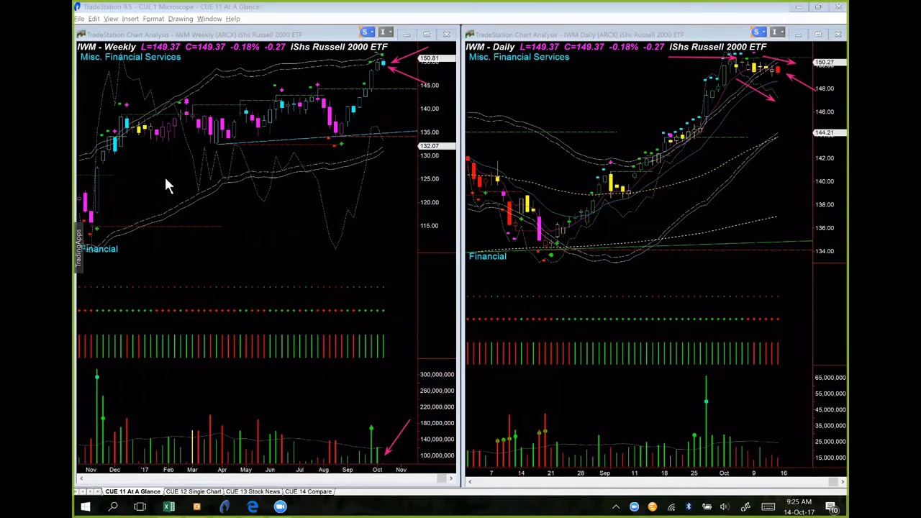
key(e)
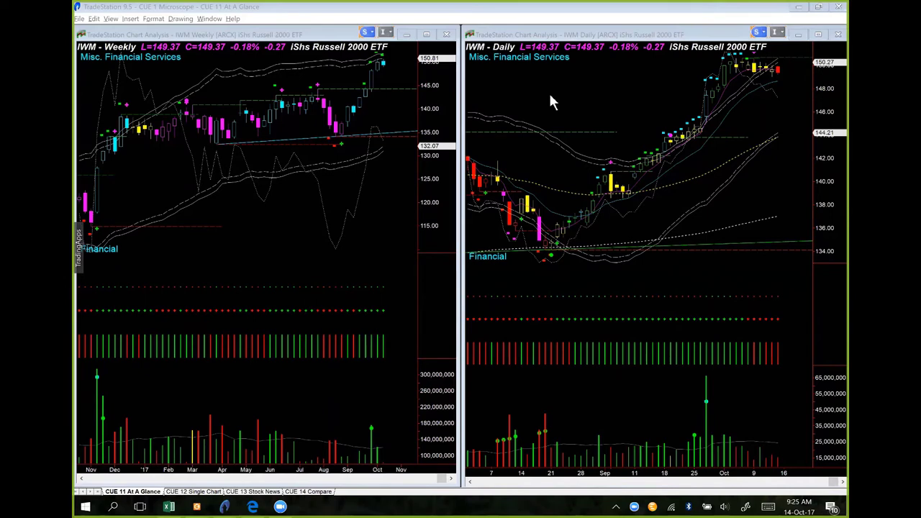
Load SPY and draw arrows along the 250 level and up the breakout move.
text(spy)
key(Return)
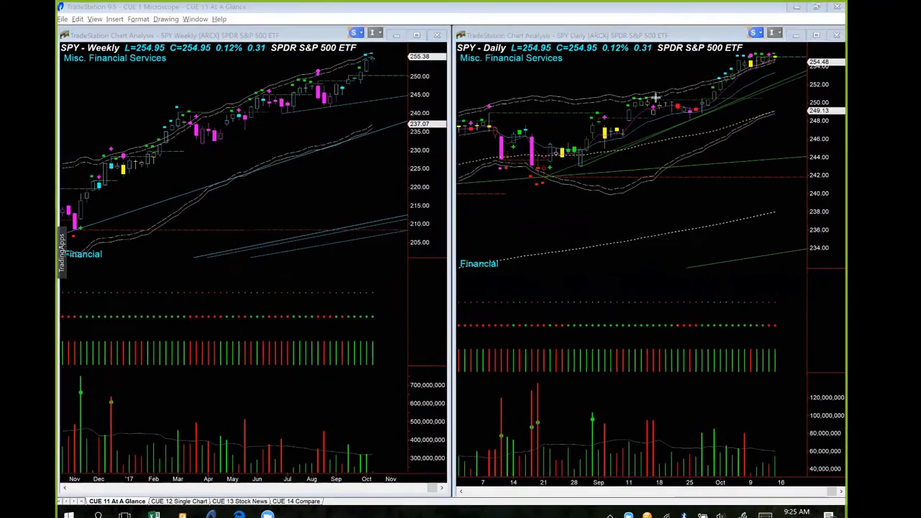
drag(661, 94, 733, 95)
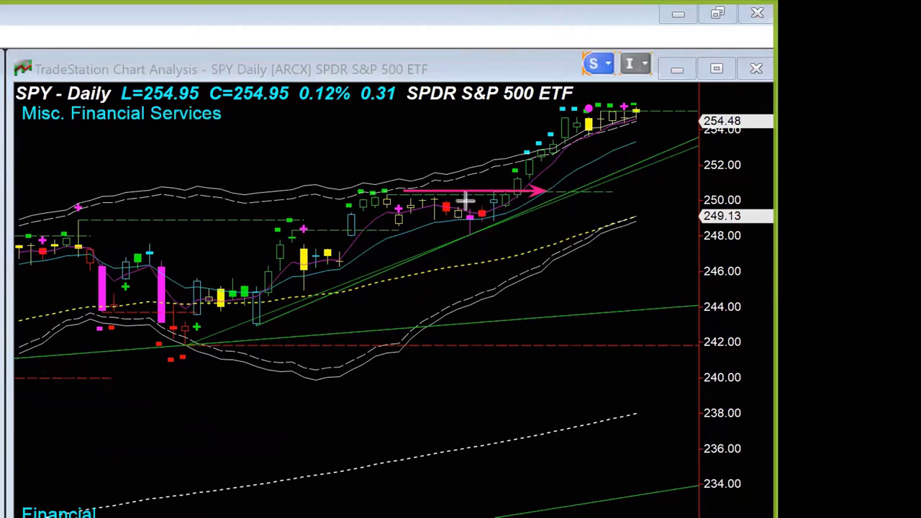
drag(468, 199, 513, 140)
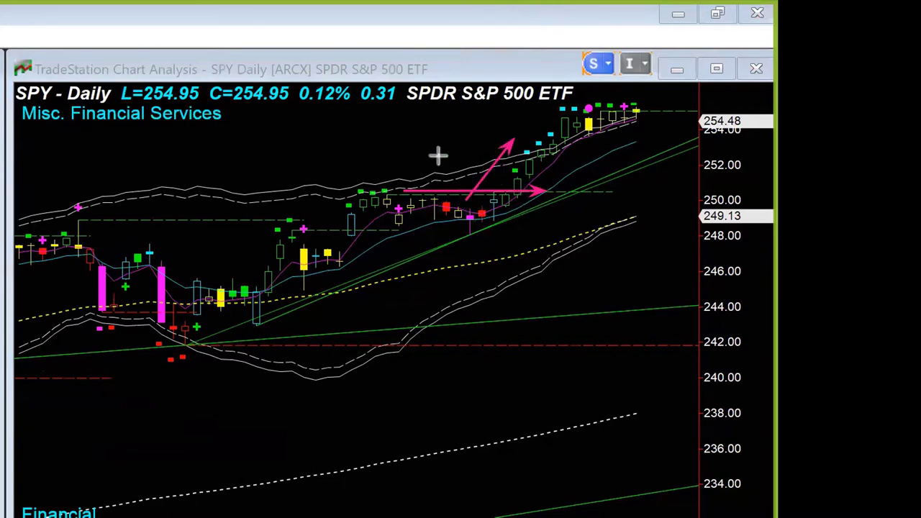
Add arrows at the breakout and latest candles, plus a line from the arrow tips to recent candles.
drag(439, 154, 506, 178)
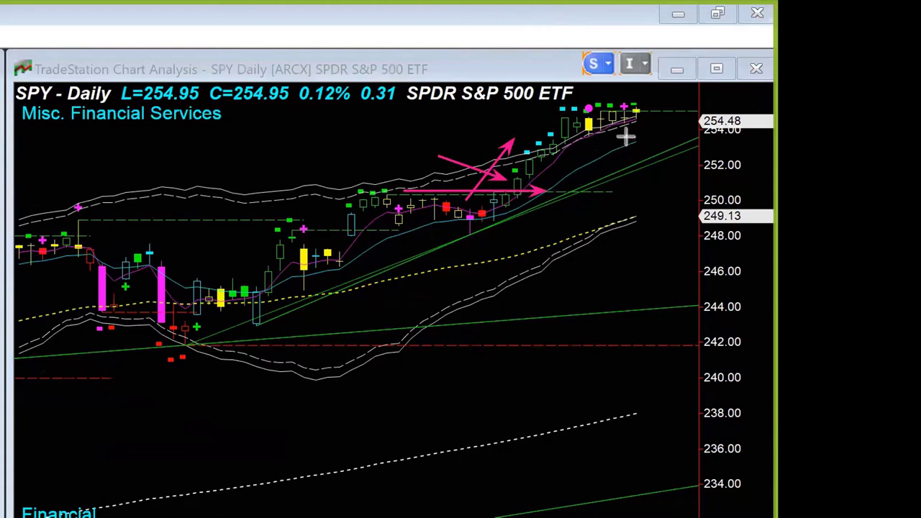
mouse_move(625, 131)
mouse_down()
mouse_move(652, 156)
mouse_move(676, 131)
mouse_up()
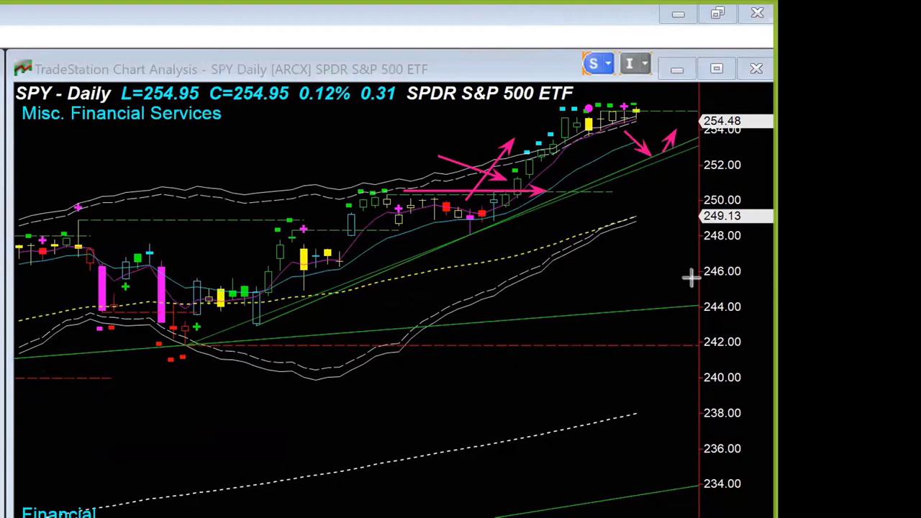
mouse_move(430, 134)
mouse_down()
mouse_move(510, 165)
mouse_move(516, 177)
mouse_up()
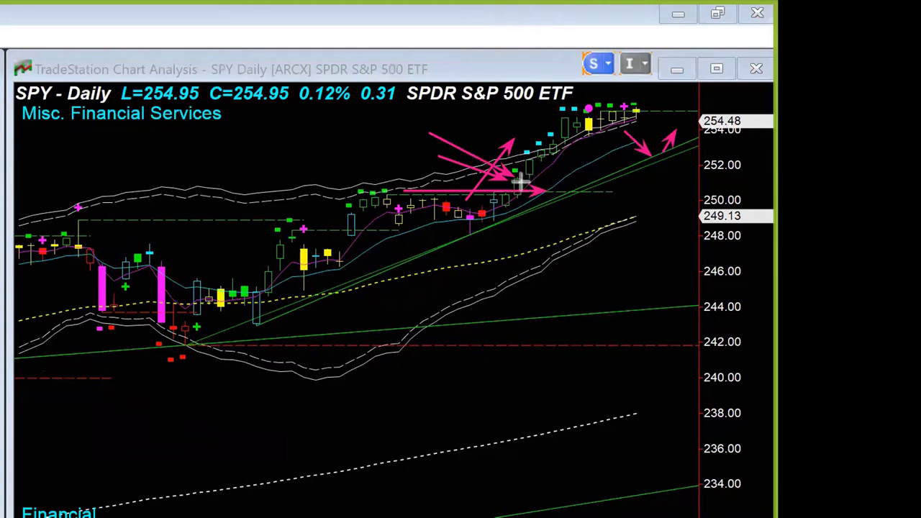
mouse_move(520, 182)
mouse_down()
mouse_move(605, 121)
mouse_move(643, 154)
mouse_move(681, 156)
mouse_up()
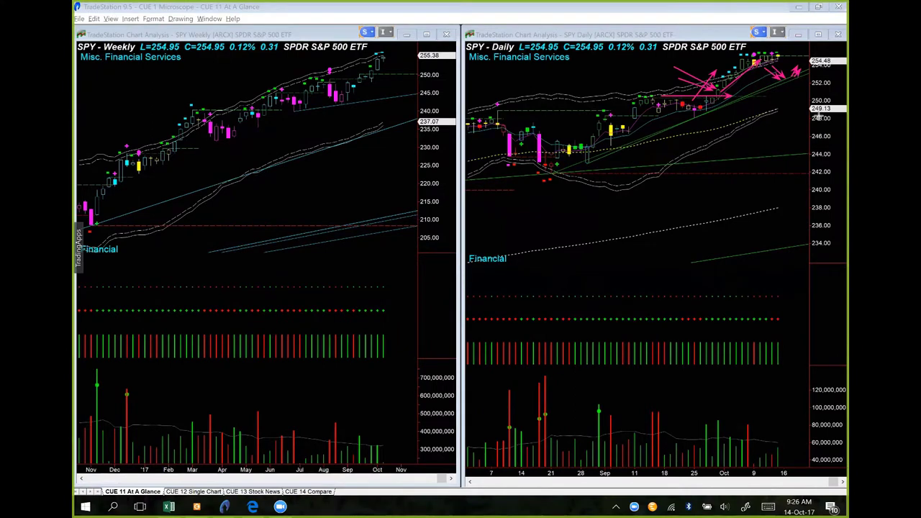
Clear the pink arrows from the SPY daily chart and select the weekly chart.
key(Escape)
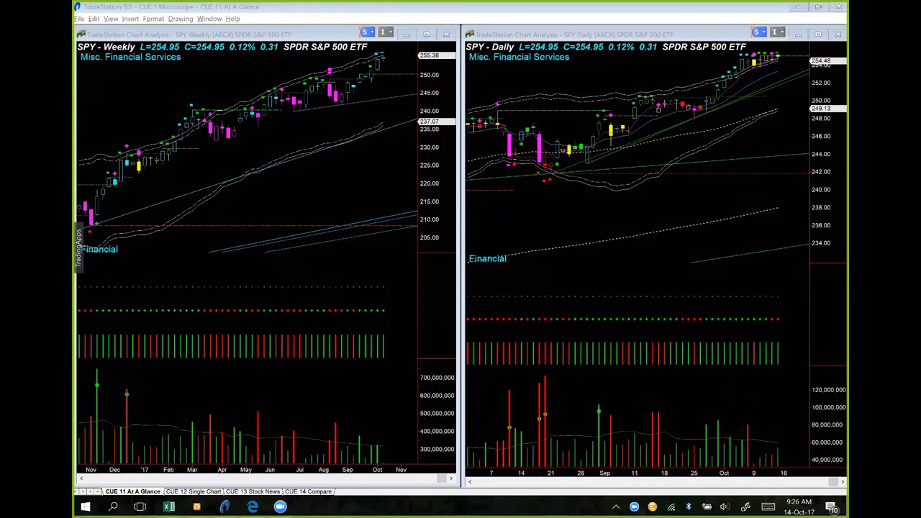
click(119, 97)
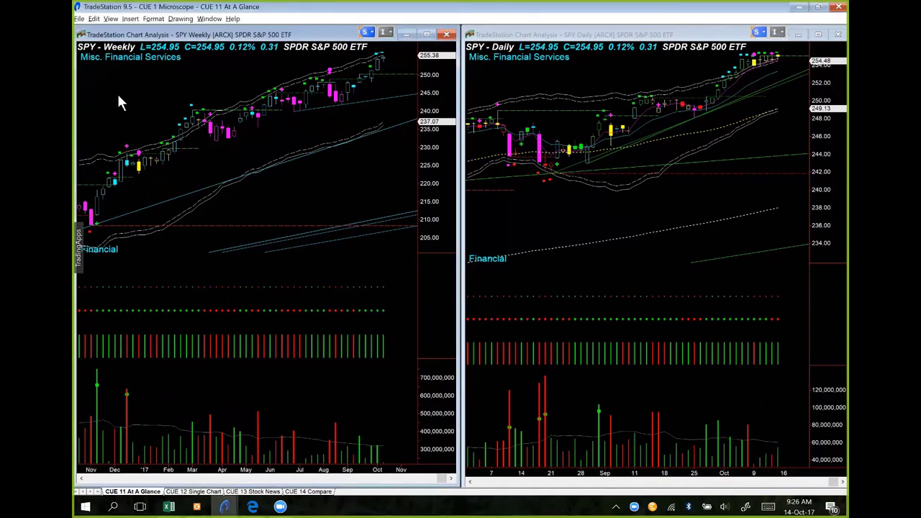
Enter NFLX to load Netflix into both linked weekly and daily charts.
text(NFLX)
key(Return)
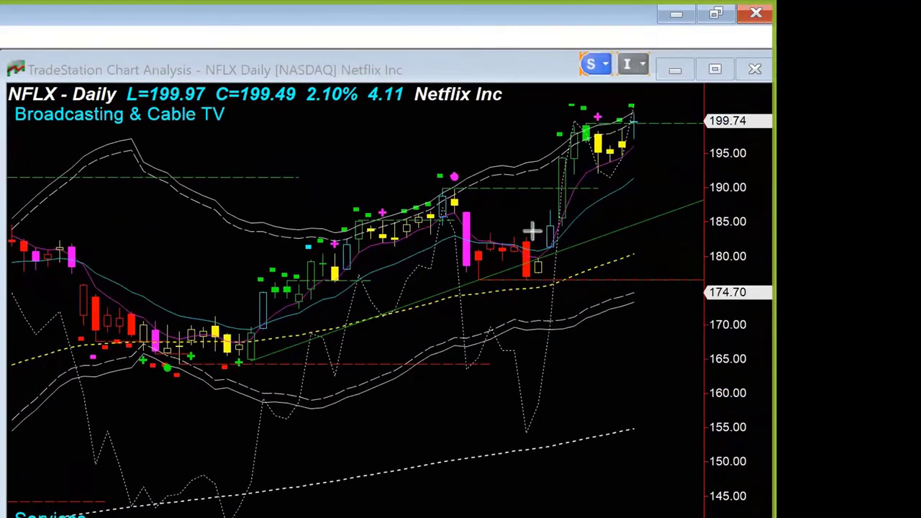
Draw pink arrows at the NFLX daily breakout and along the highs near 199.74.
drag(533, 231, 558, 131)
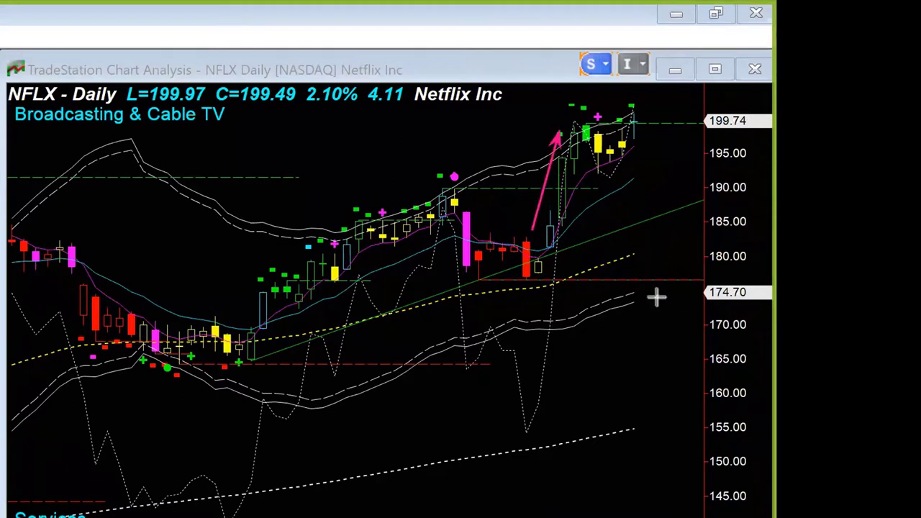
drag(321, 177, 453, 177)
drag(512, 185, 583, 182)
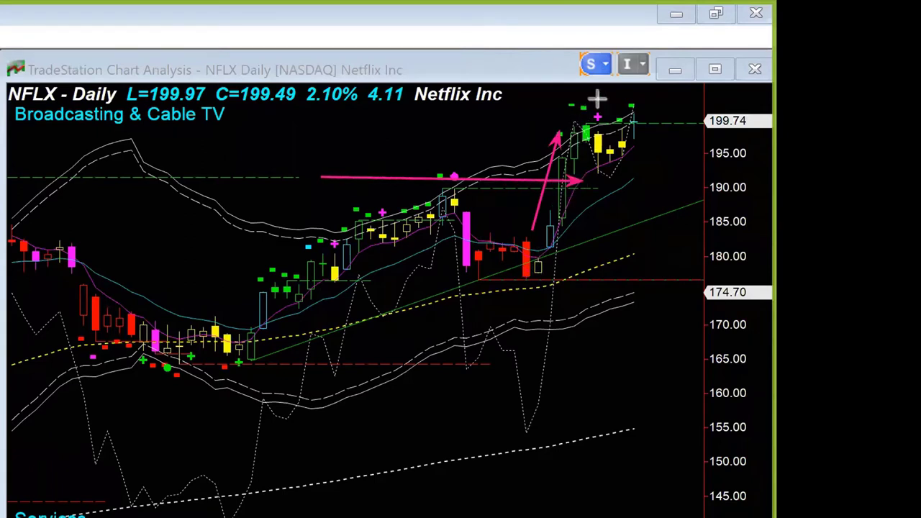
mouse_move(596, 98)
mouse_down()
mouse_move(650, 105)
mouse_move(688, 96)
mouse_up()
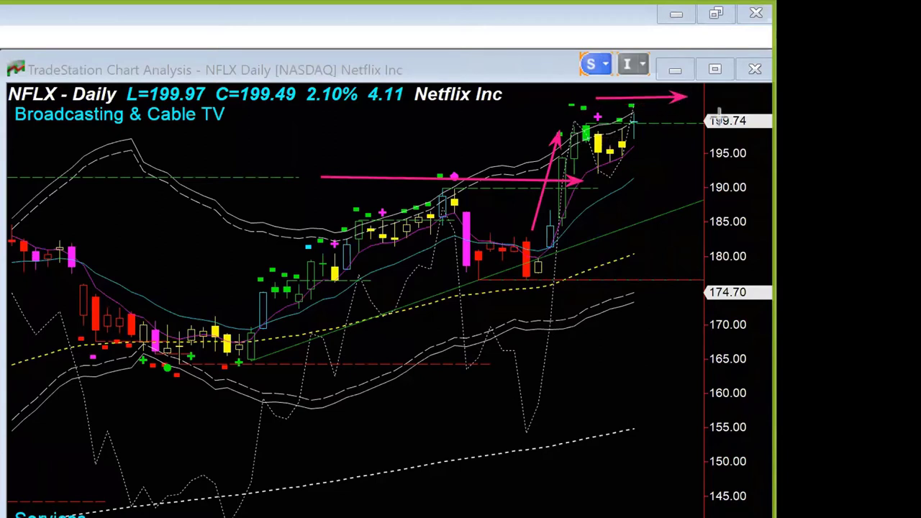
Add pink arrows pointing at the latest NFLX daily candles and the recent volume spike.
drag(734, 152, 648, 137)
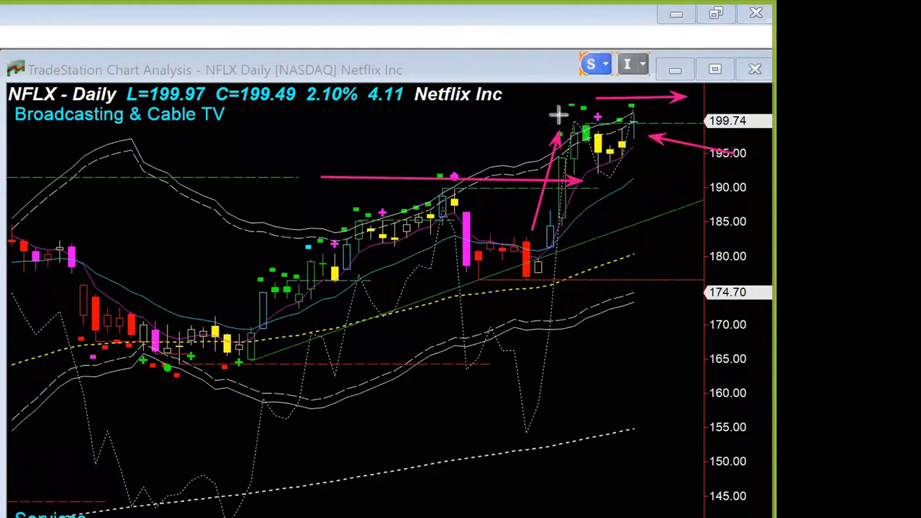
drag(559, 114, 632, 115)
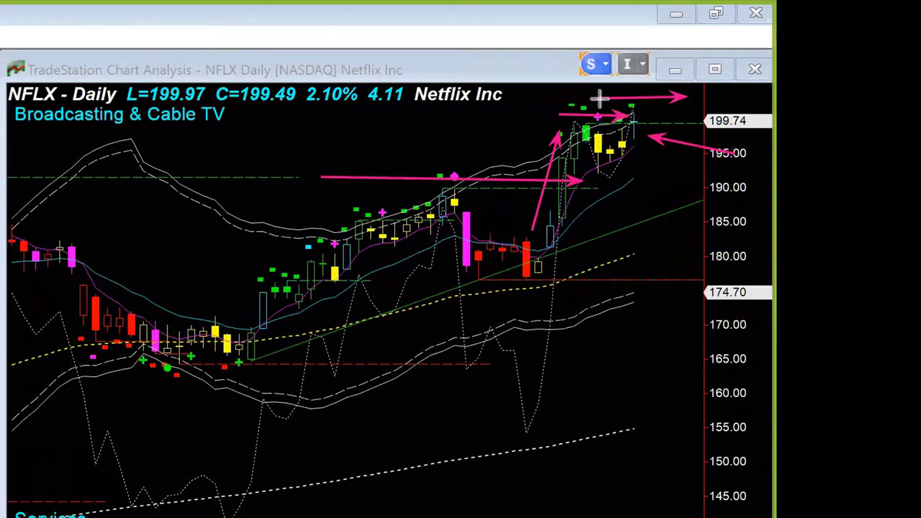
mouse_move(718, 107)
mouse_down()
mouse_move(650, 103)
mouse_move(653, 127)
mouse_move(617, 103)
mouse_move(640, 108)
mouse_up()
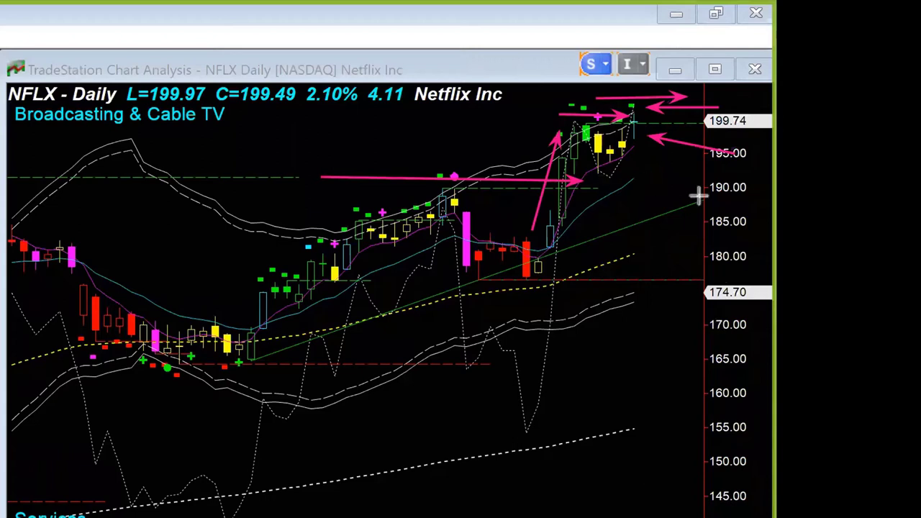
drag(699, 195, 645, 138)
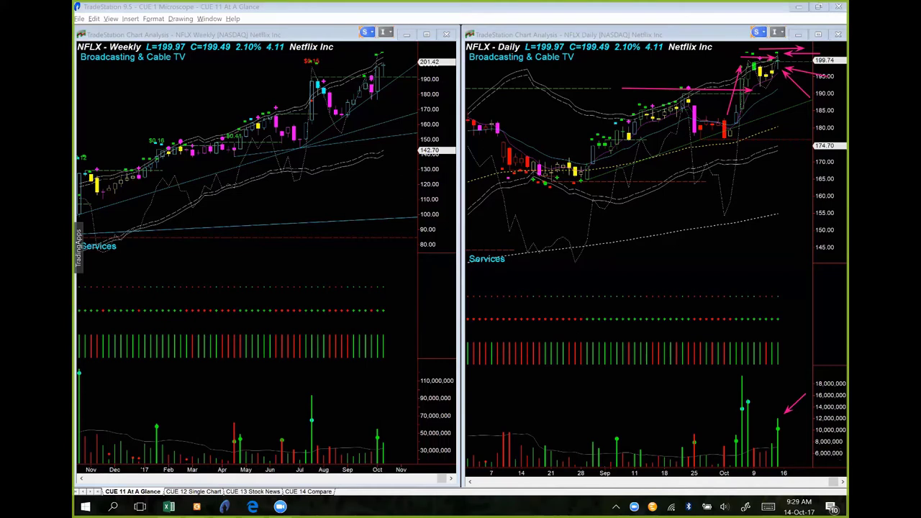
Clear the Netflix arrows and load FB into both charts.
key(Escape)
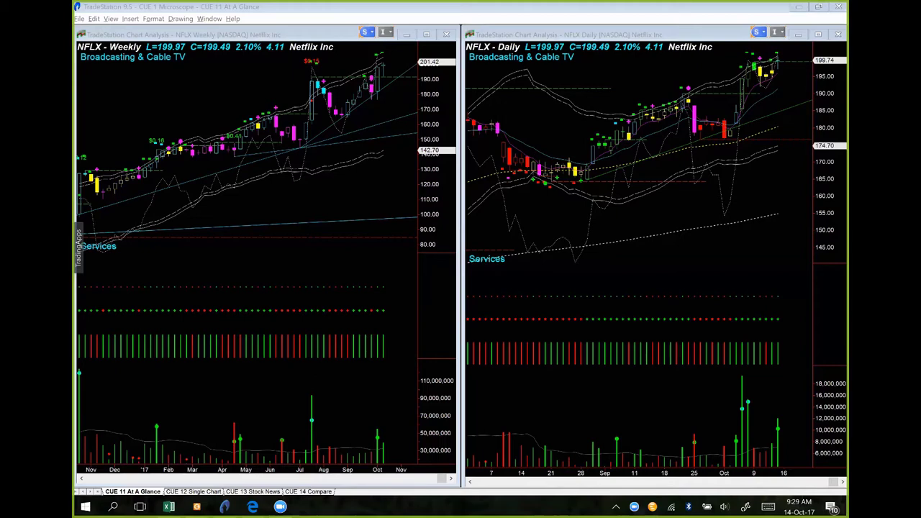
text(FB)
key(Return)
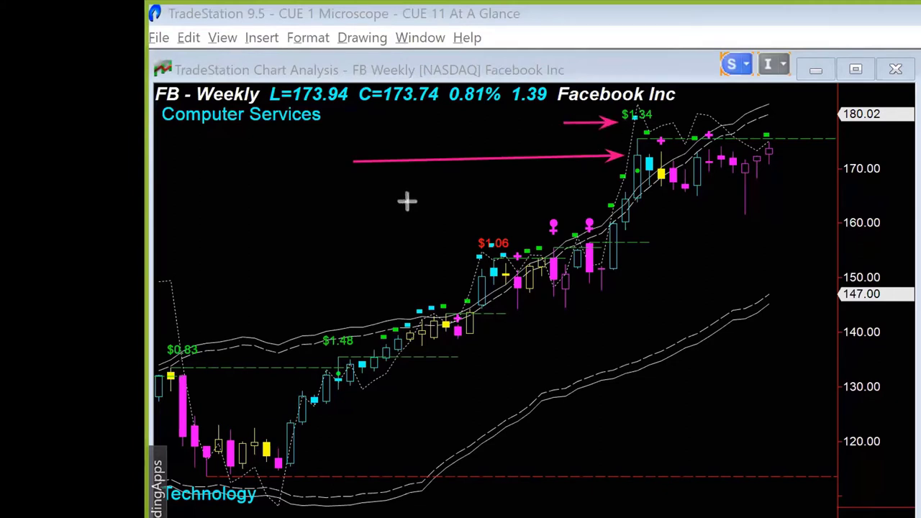
Draw pink arrows on FB weekly at the $1.06 May high, down to July volume, and across the flat highs.
drag(408, 201, 492, 230)
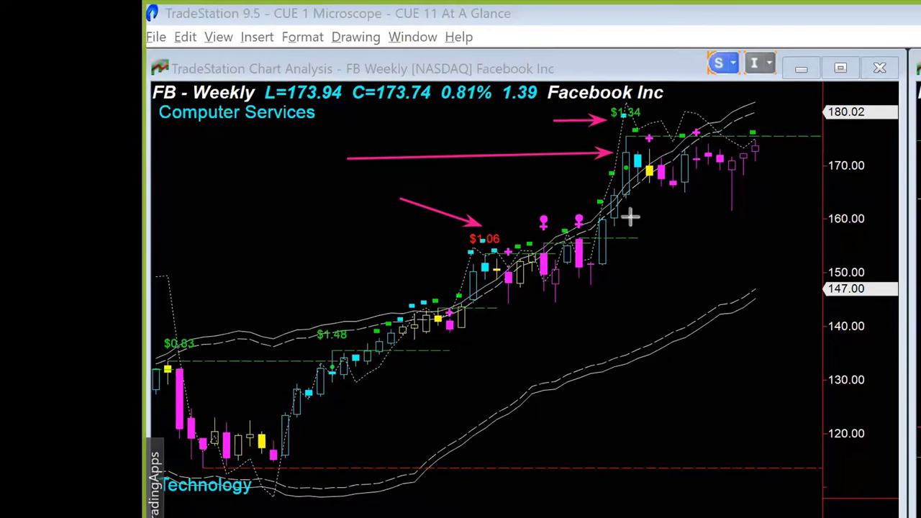
drag(317, 79, 318, 421)
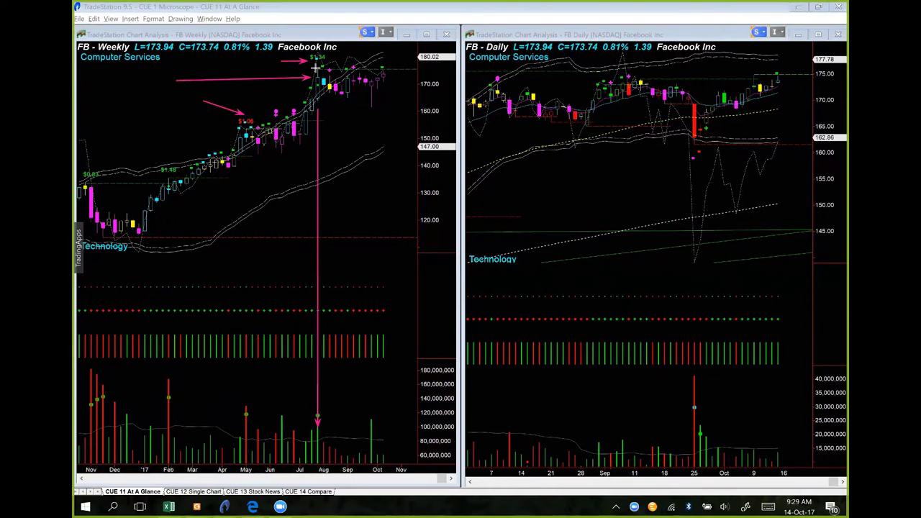
drag(326, 69, 400, 70)
drag(319, 69, 414, 69)
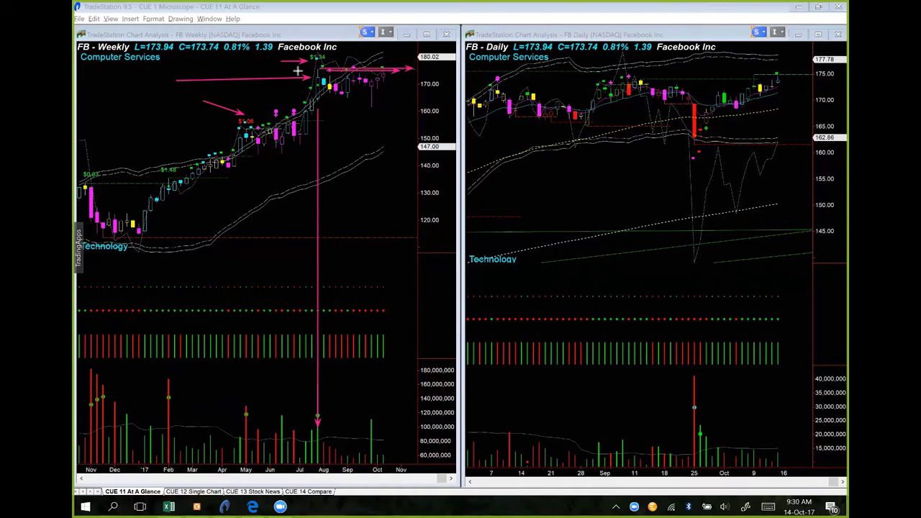
drag(314, 72, 316, 71)
drag(375, 70, 436, 69)
Draw pink arrows on the FB daily chart at 175, the last bar, the latest volume bar and the September highs.
drag(534, 73, 715, 73)
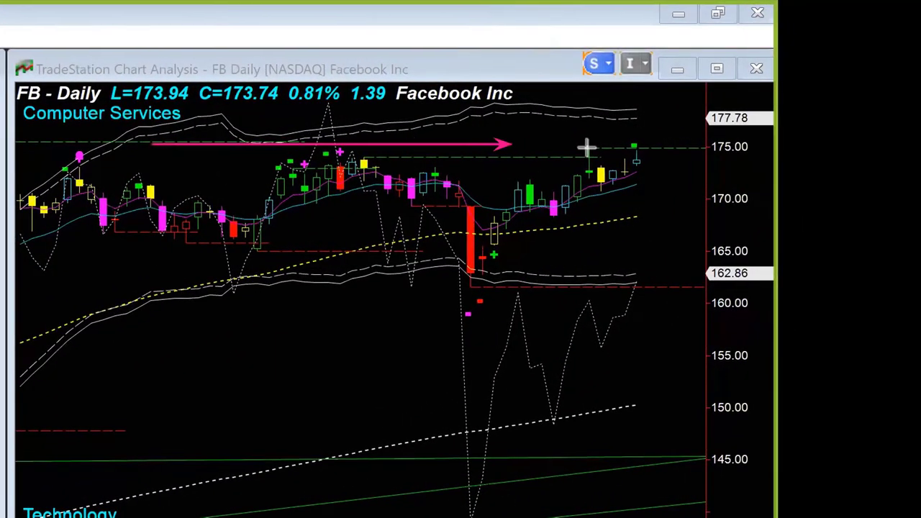
drag(587, 148, 697, 147)
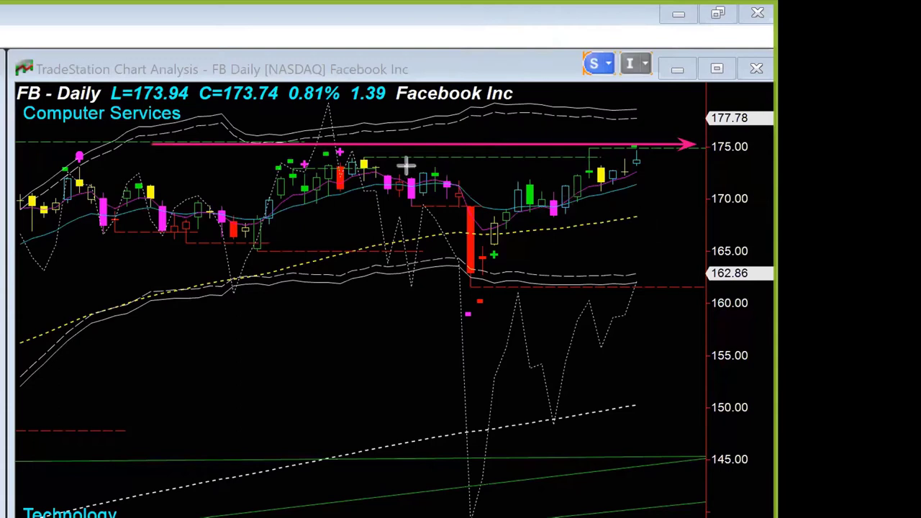
click(634, 139)
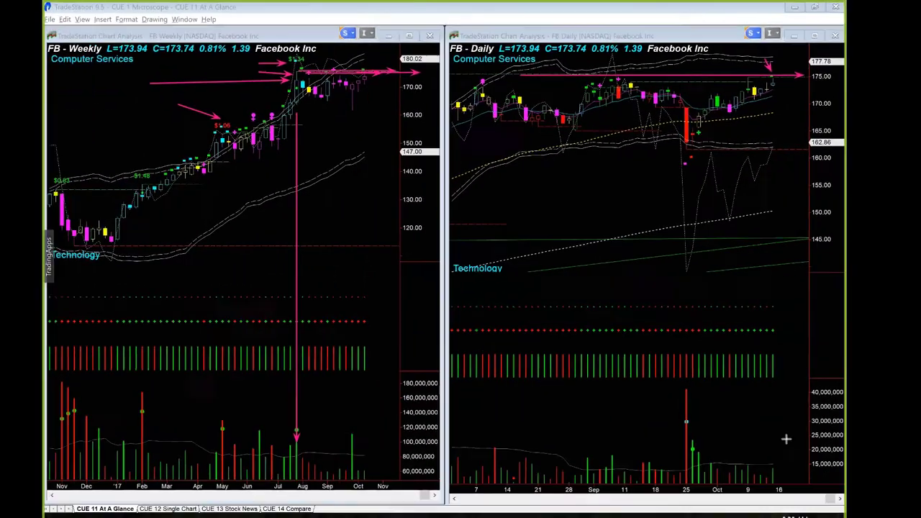
click(785, 436)
click(778, 446)
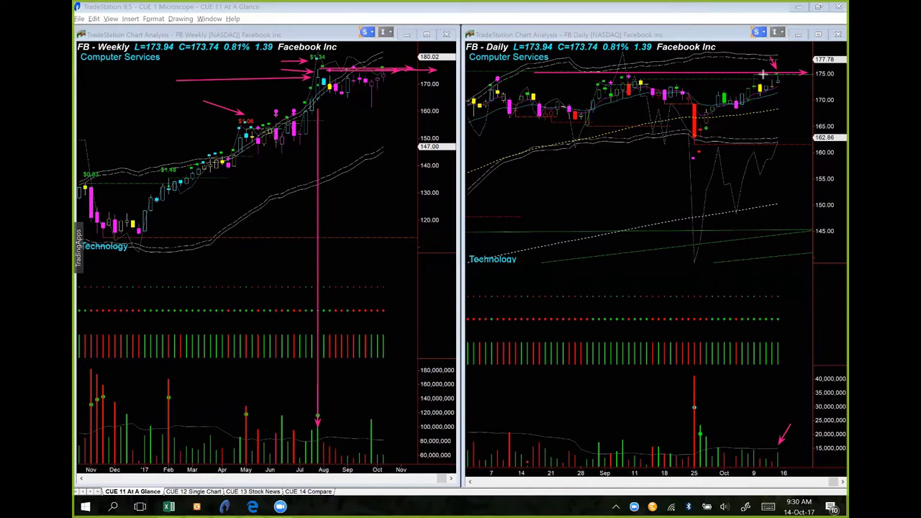
drag(612, 82, 693, 85)
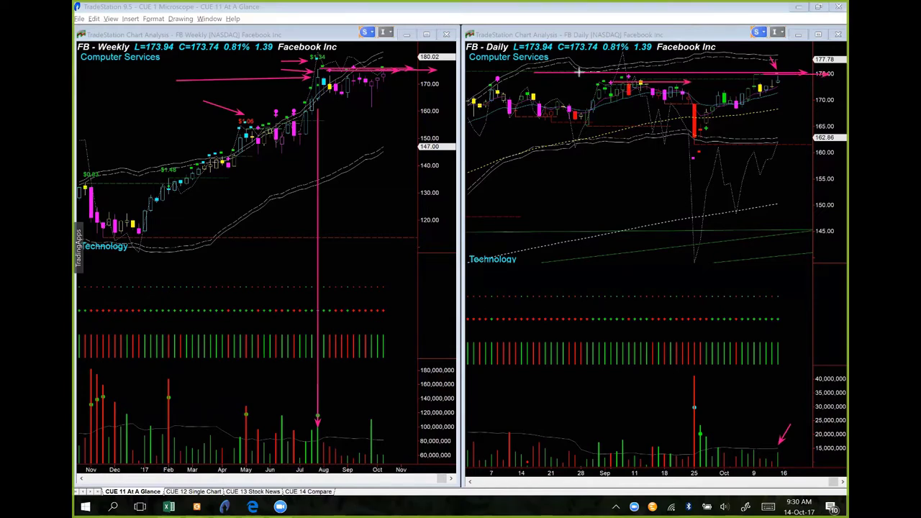
drag(571, 71, 675, 72)
Clear the old arrows and mark GOOG's weekly high, $5.09 label, recent rally and 990 level with pink arrows.
key(e)
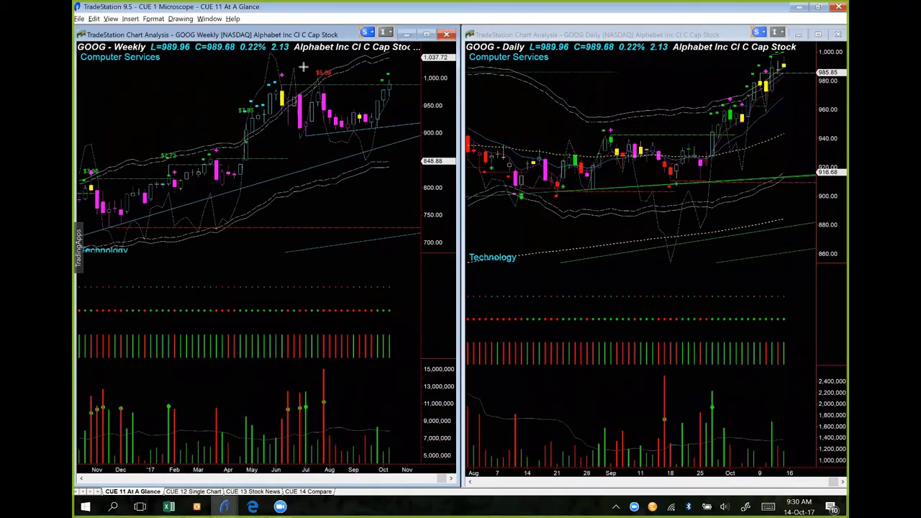
drag(302, 65, 315, 74)
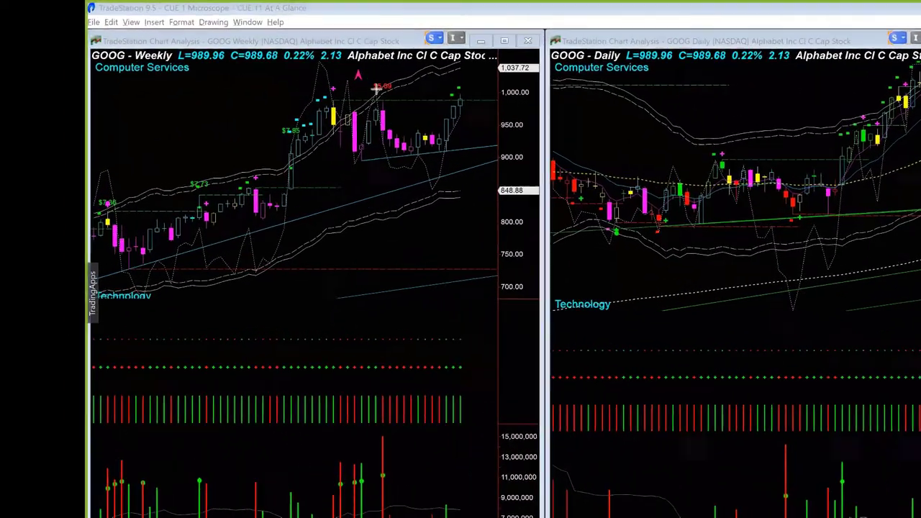
drag(615, 144, 616, 131)
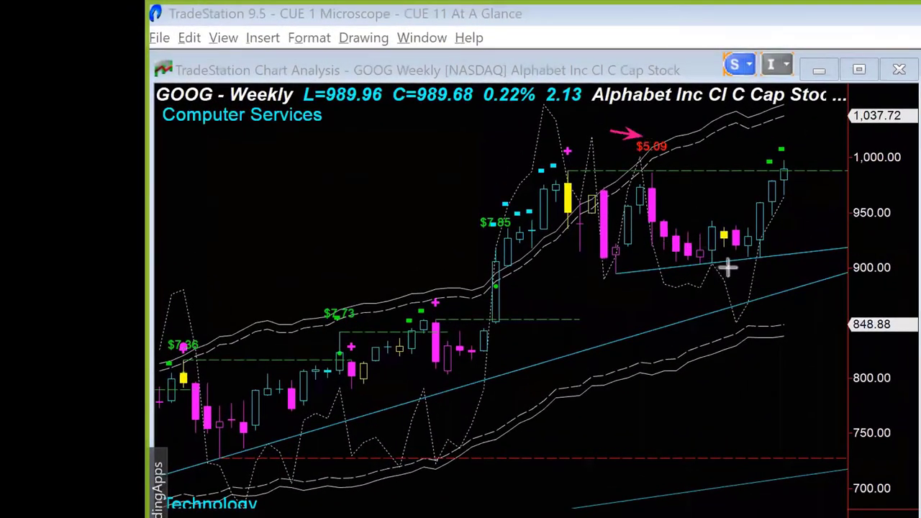
drag(729, 267, 803, 191)
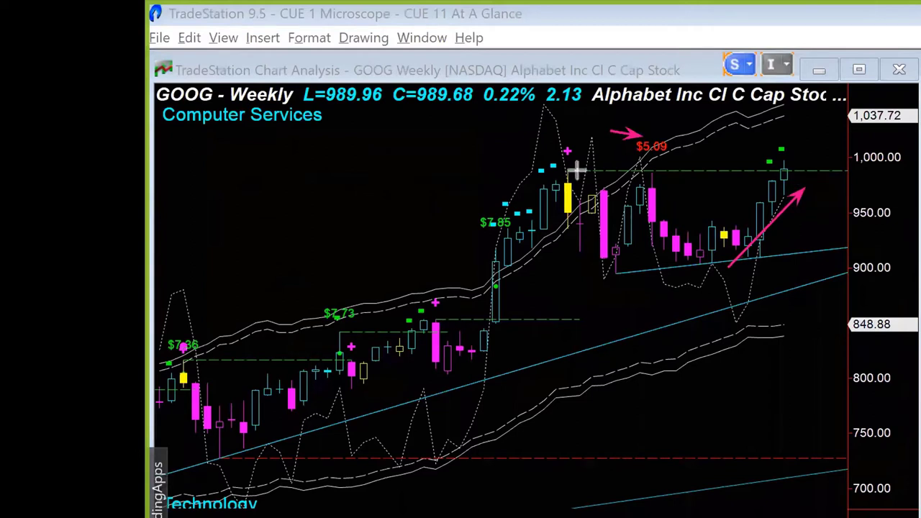
drag(575, 171, 838, 173)
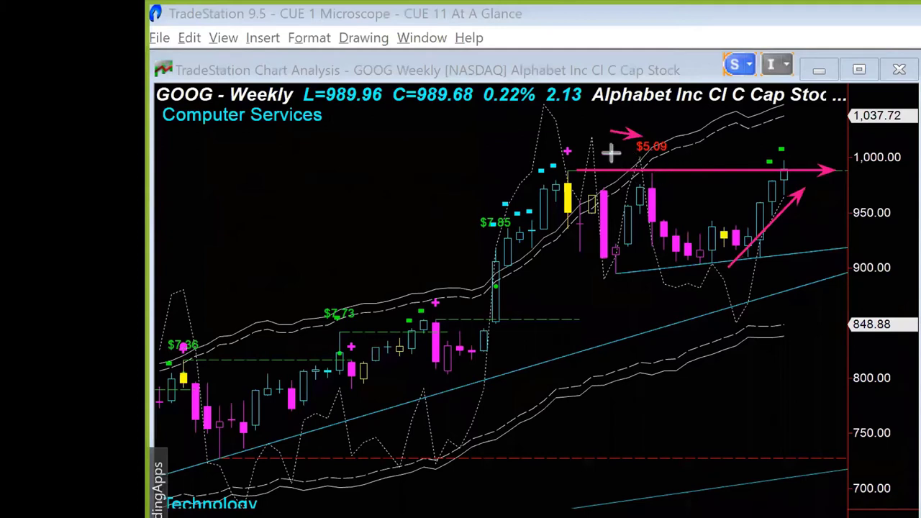
drag(606, 146, 644, 164)
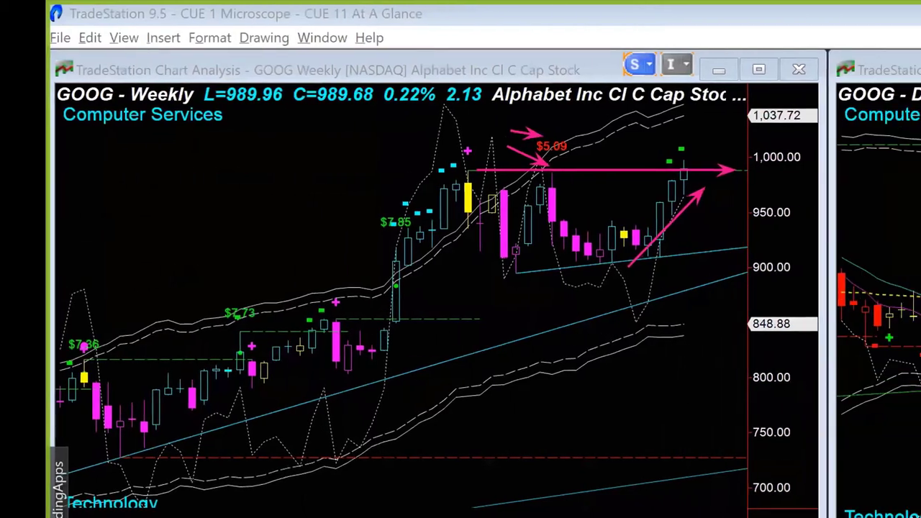
Add pink arrows on the GOOG daily chart at the latest candles, latest volume bar and 985.85 level.
drag(302, 144, 454, 144)
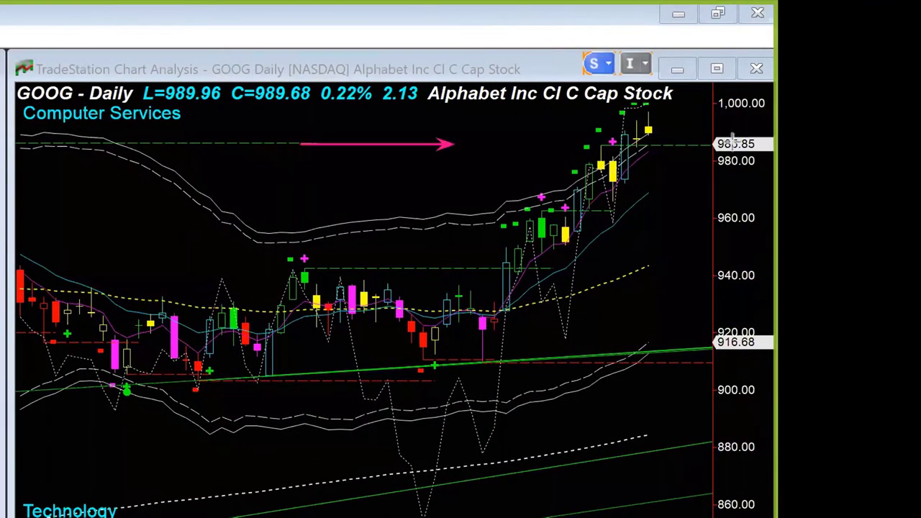
drag(732, 139, 722, 144)
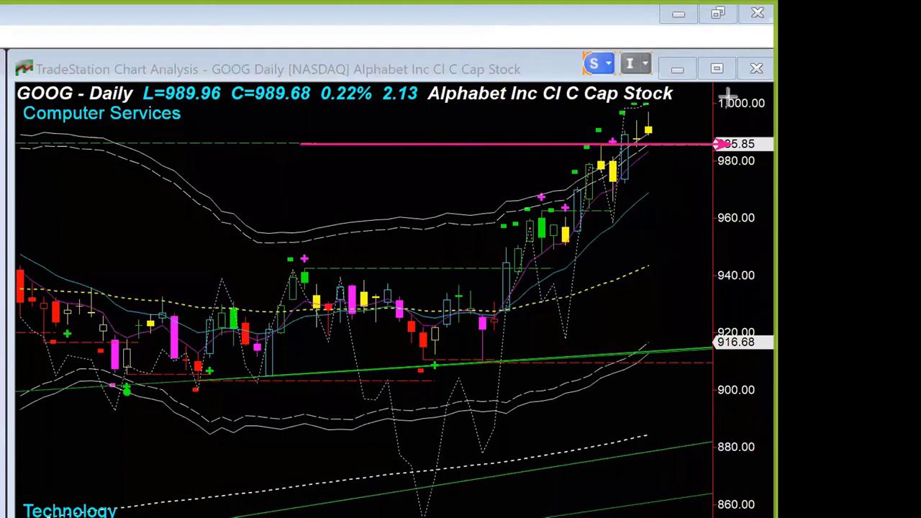
drag(657, 125, 658, 126)
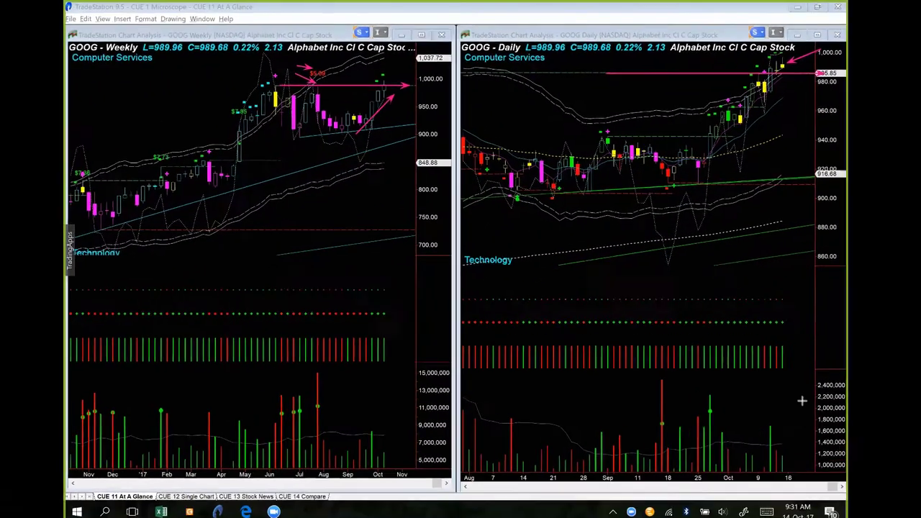
drag(801, 404, 782, 445)
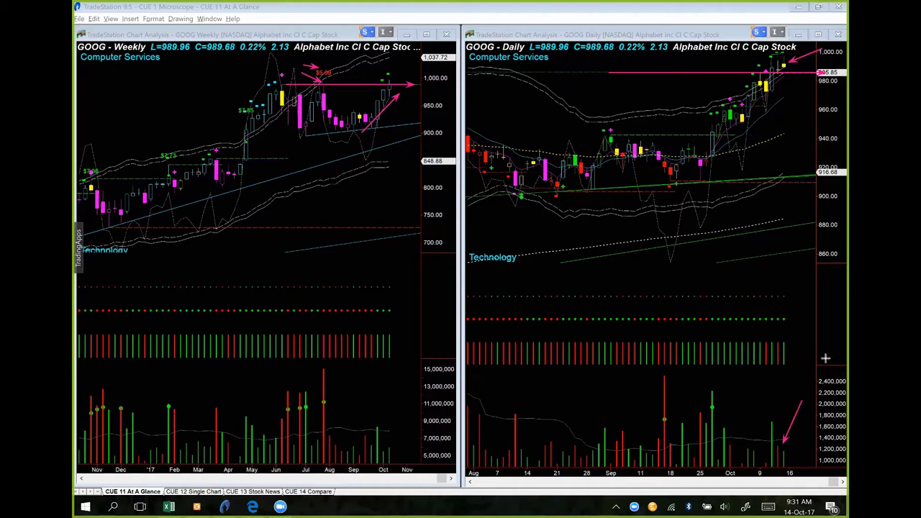
drag(720, 64, 777, 59)
drag(610, 70, 710, 70)
drag(809, 69, 809, 70)
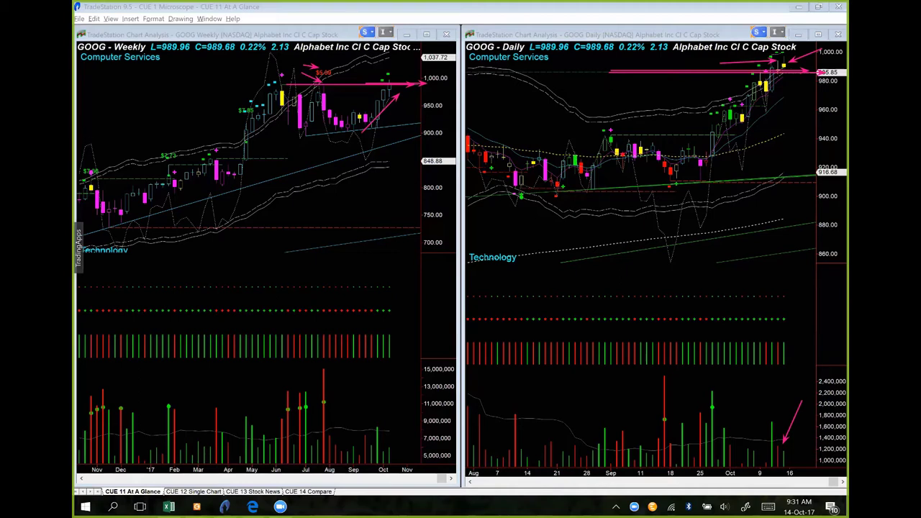
Clear the GOOG arrows and load AMZN into both charts.
key(Escape)
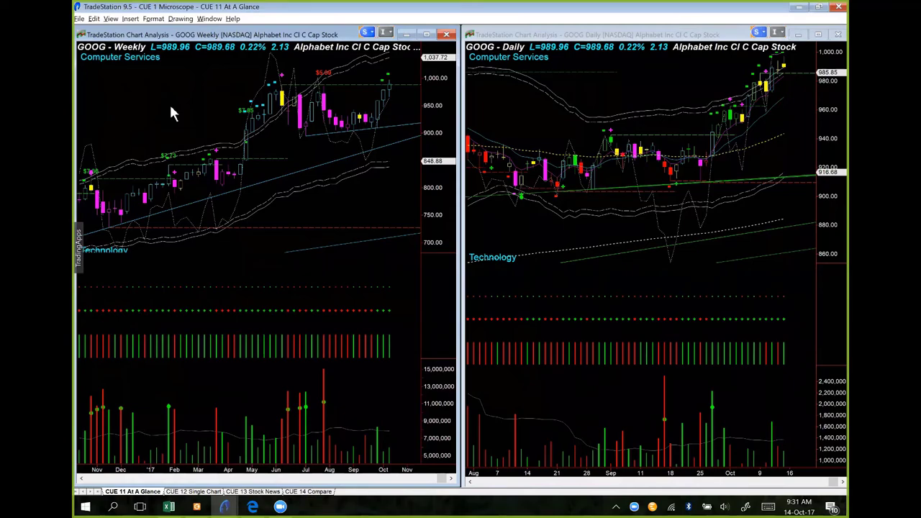
text(AMZN)
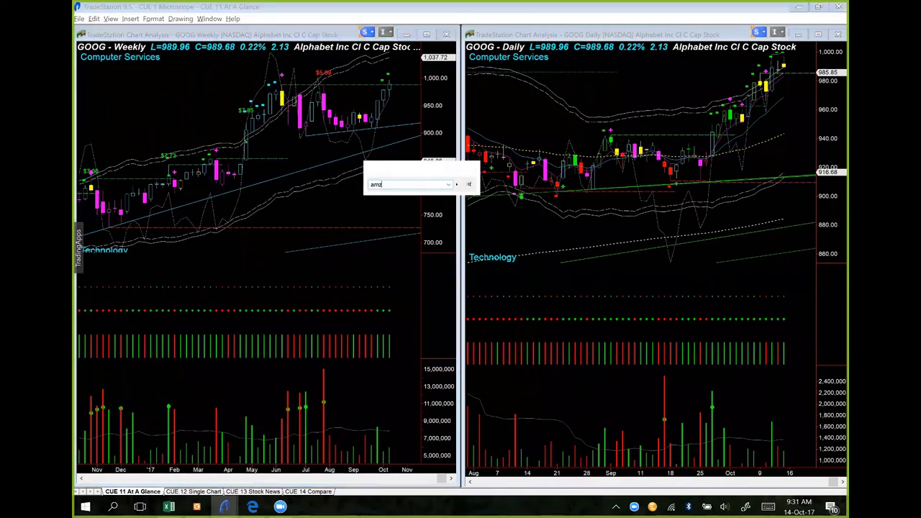
key(Return)
Mark the AMZN weekly $0.41 high, the pullback low and the 1,000 level with pink arrows.
drag(231, 67, 317, 75)
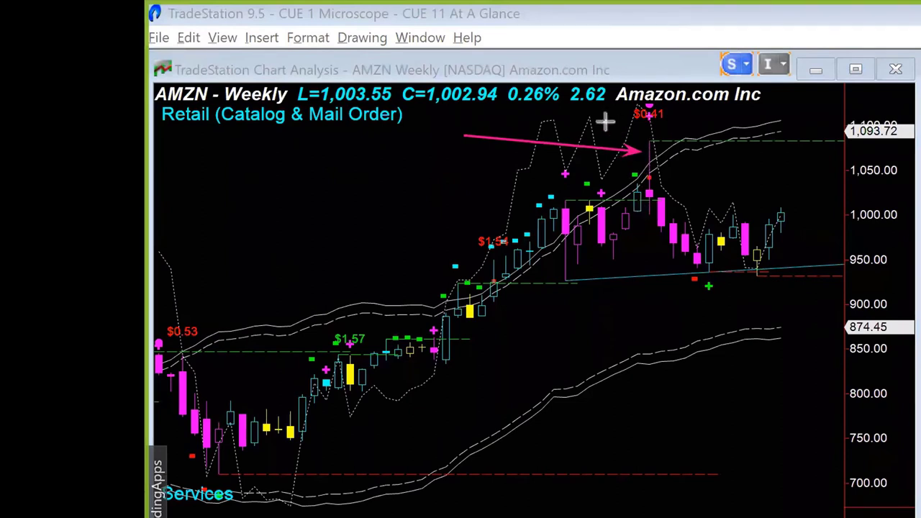
drag(606, 122, 648, 144)
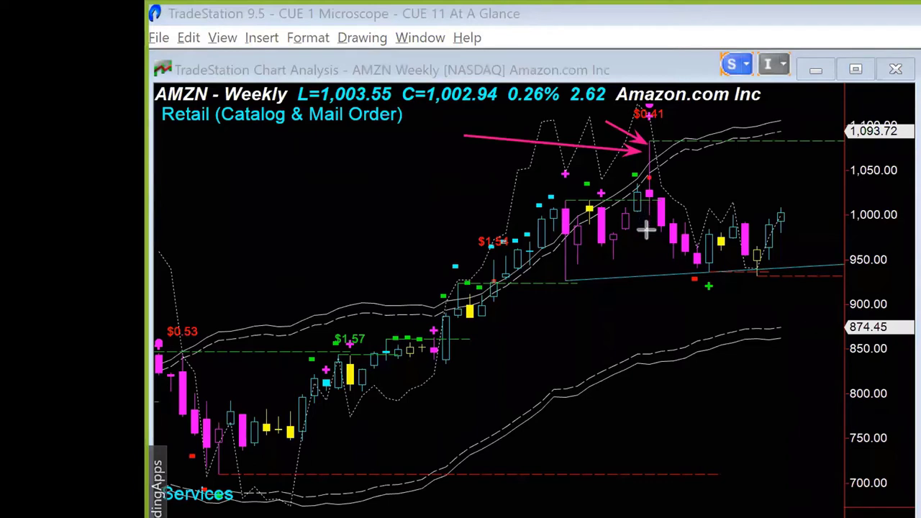
drag(597, 180, 637, 192)
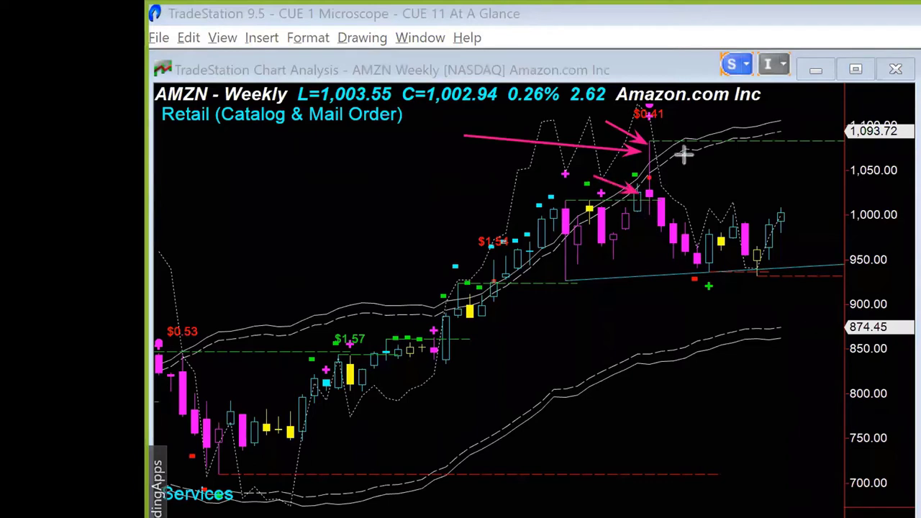
drag(683, 152, 656, 166)
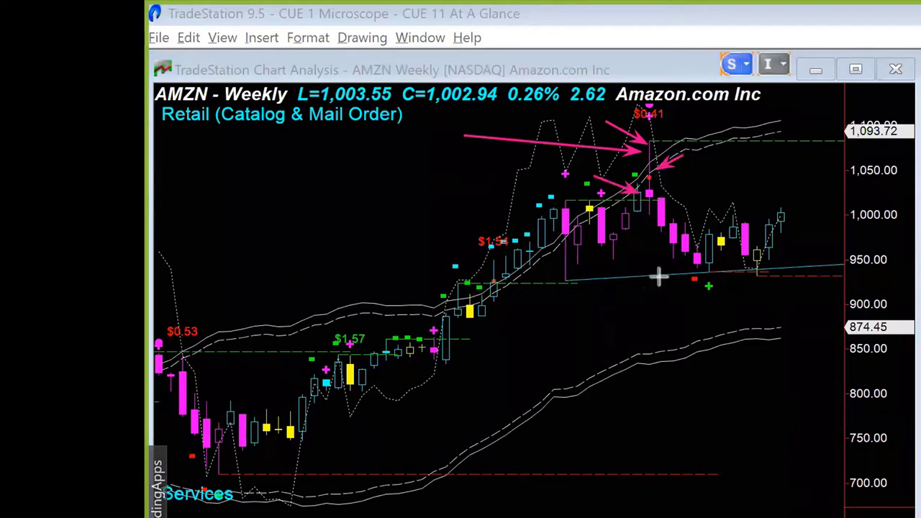
drag(648, 227, 688, 271)
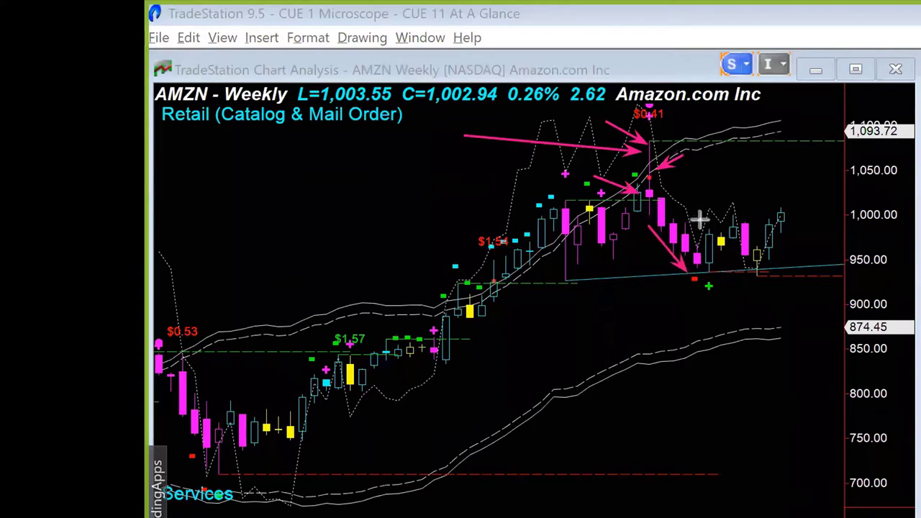
drag(707, 210, 812, 209)
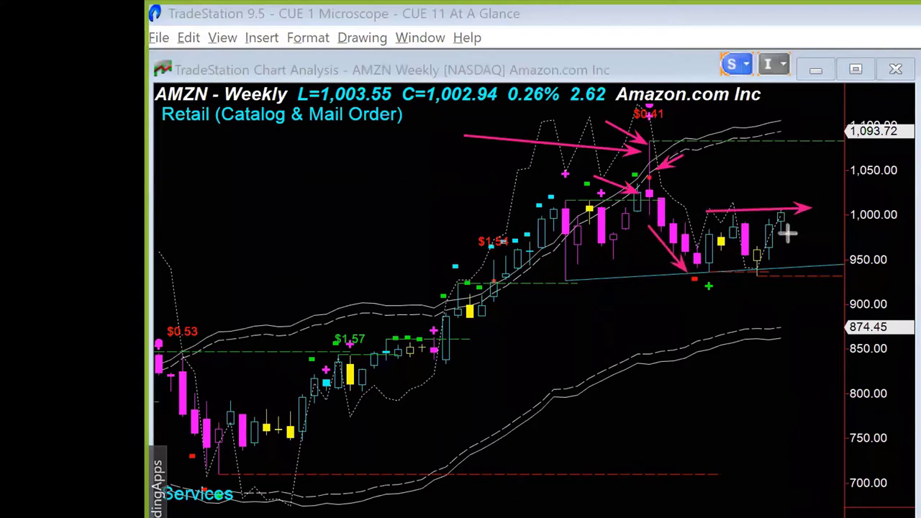
Draw pink arrows along the AMZN weekly support line, the daily 1,000 level and the latest candle near 1,009.41.
drag(718, 268, 806, 268)
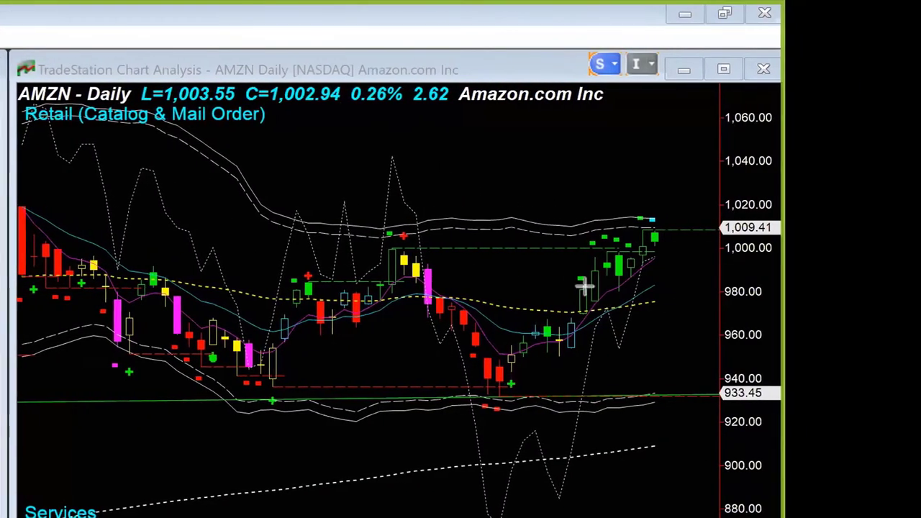
drag(412, 249, 668, 250)
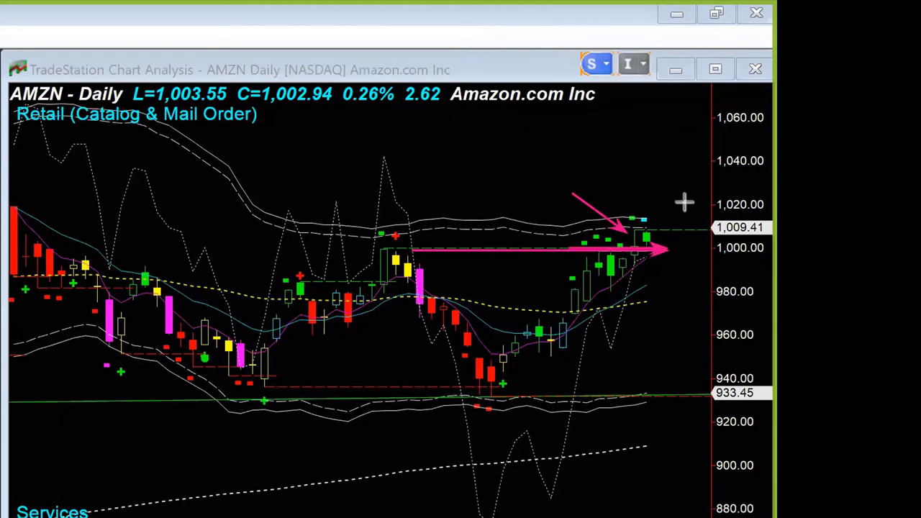
drag(671, 155, 642, 214)
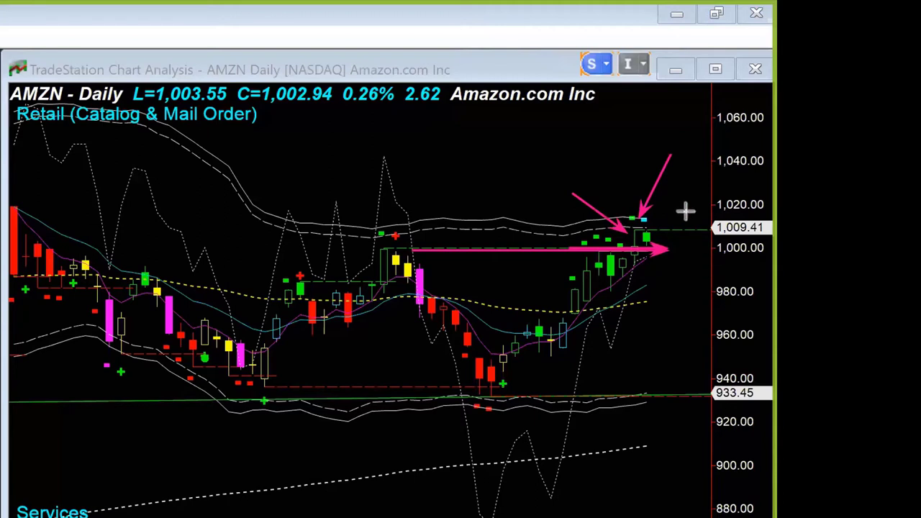
drag(707, 190, 659, 229)
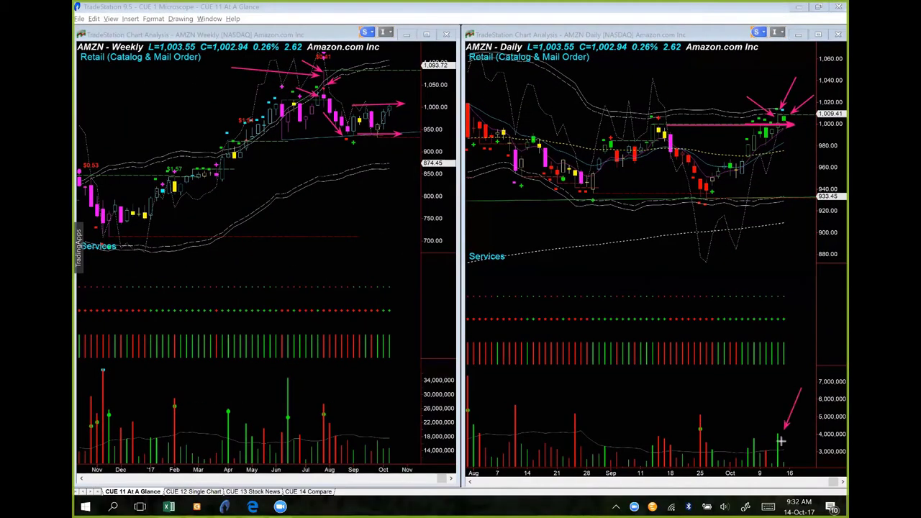
Add a pink arrow at the newest AMZN daily bars and a horizontal arrow across the daily chart.
click(770, 108)
drag(709, 124, 808, 124)
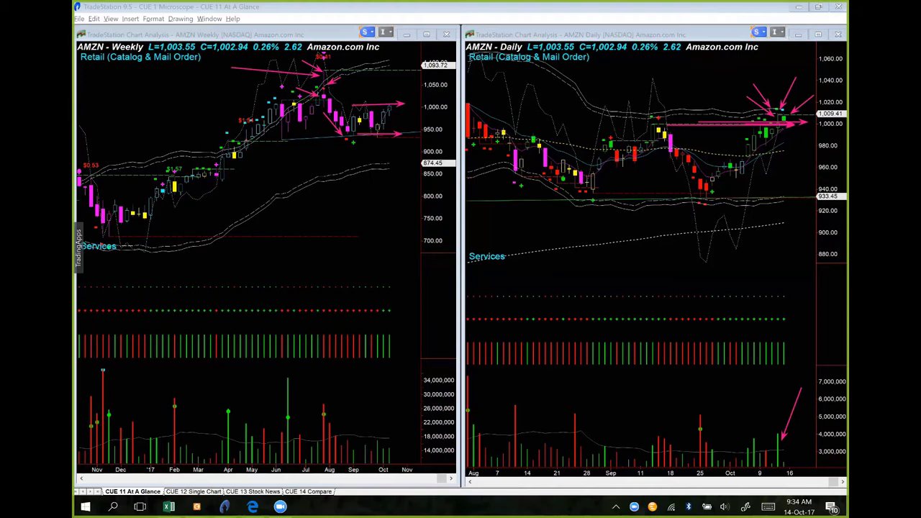
Erase every drawn arrow from the AMZN weekly and daily charts with Escape.
key(Escape)
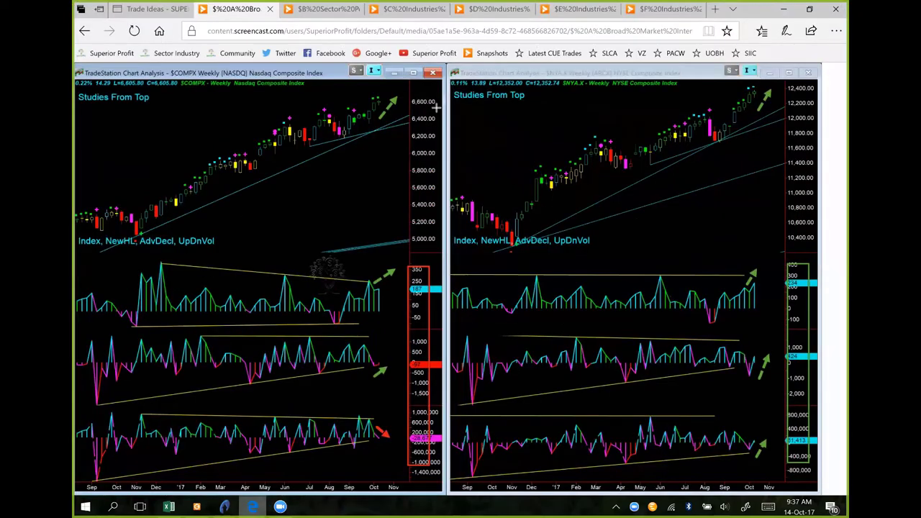
Bring up the browser's Sector Performance chart and point arrows at Consumer Discretionary's 1- and 2-week bars.
click(252, 507)
key(ctrl+Tab)
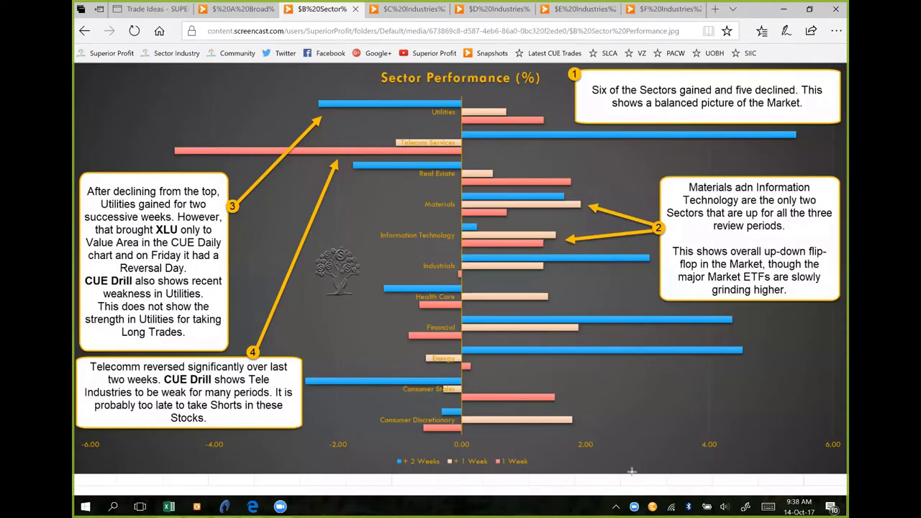
drag(625, 467, 532, 461)
drag(381, 448, 417, 434)
drag(638, 408, 573, 417)
drag(402, 403, 437, 412)
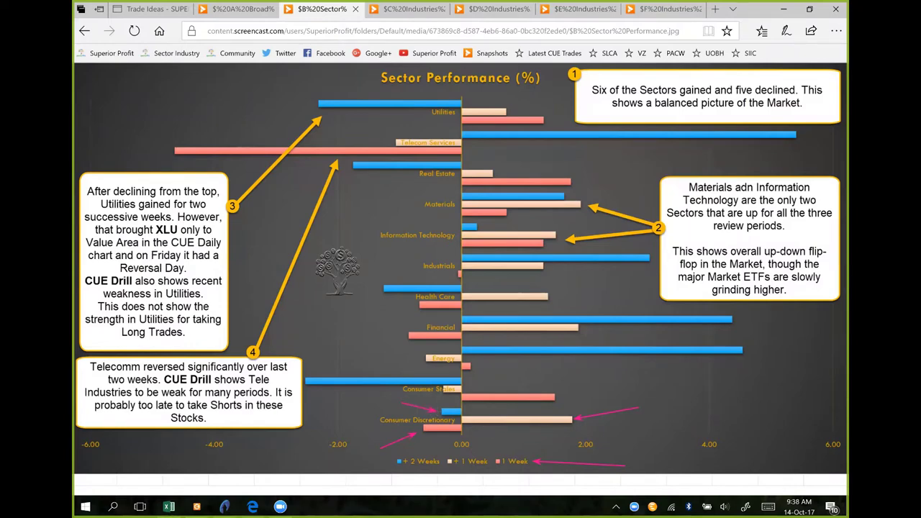
Clear those arrows and underline callout 1's notes on six sectors gaining and the balanced Market picture.
key(Escape)
drag(604, 97, 826, 96)
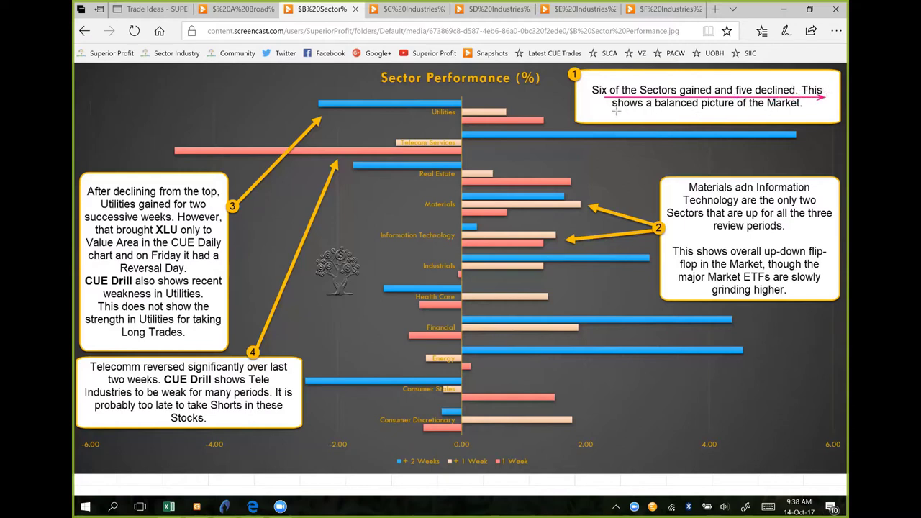
drag(617, 111, 797, 111)
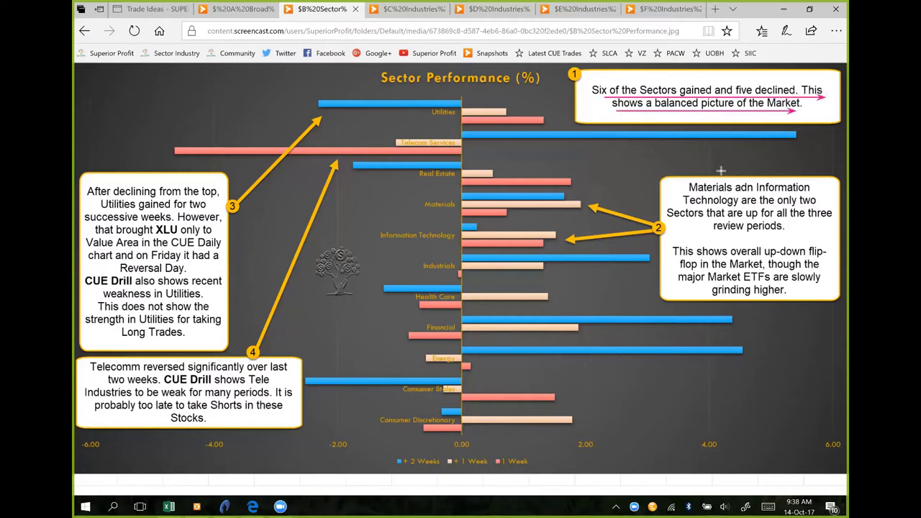
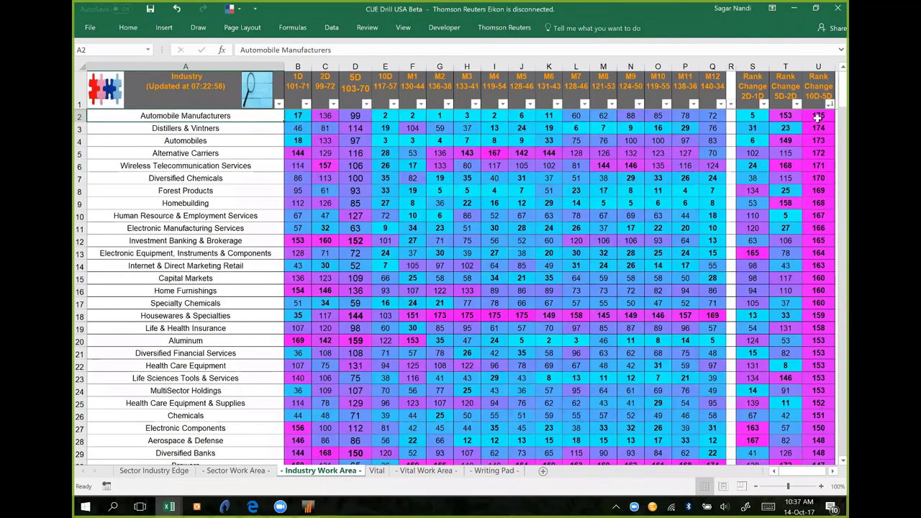
Highlight the top five rank changes and the Automobile Manufacturers and Automobiles industries.
drag(818, 116, 818, 165)
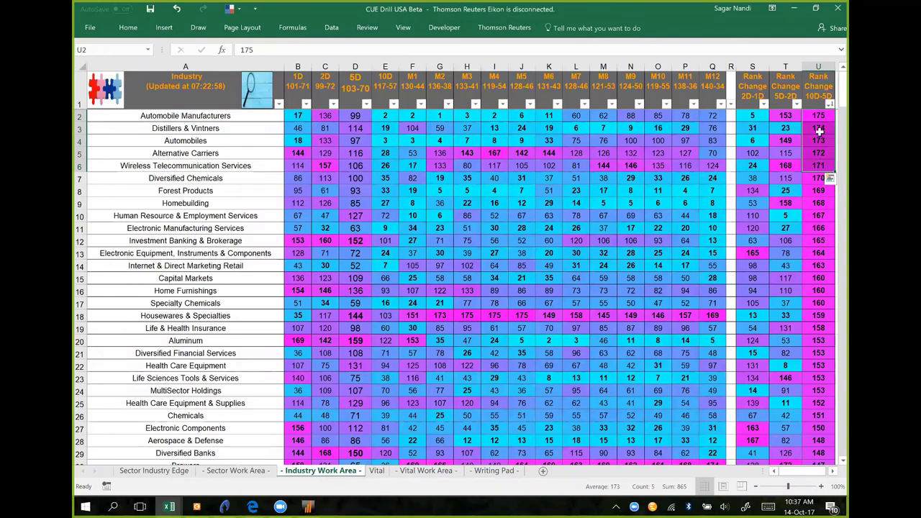
click(204, 116)
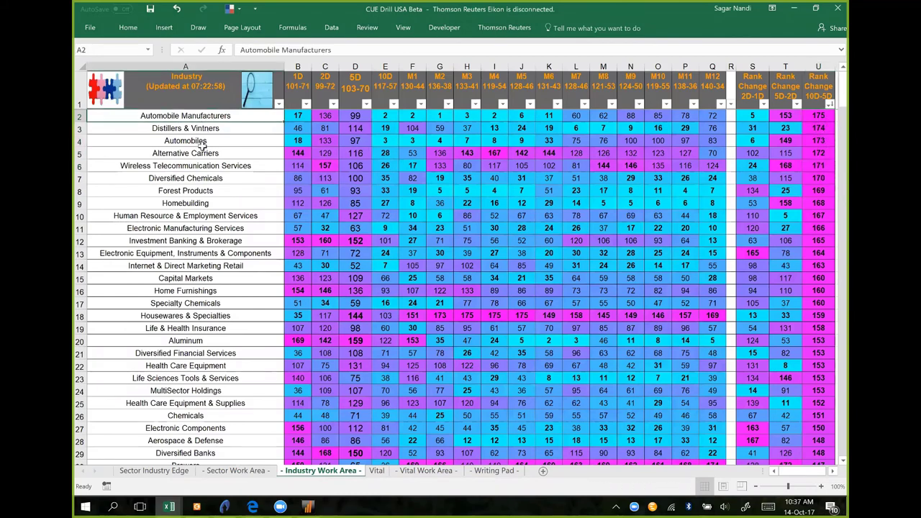
click(202, 144)
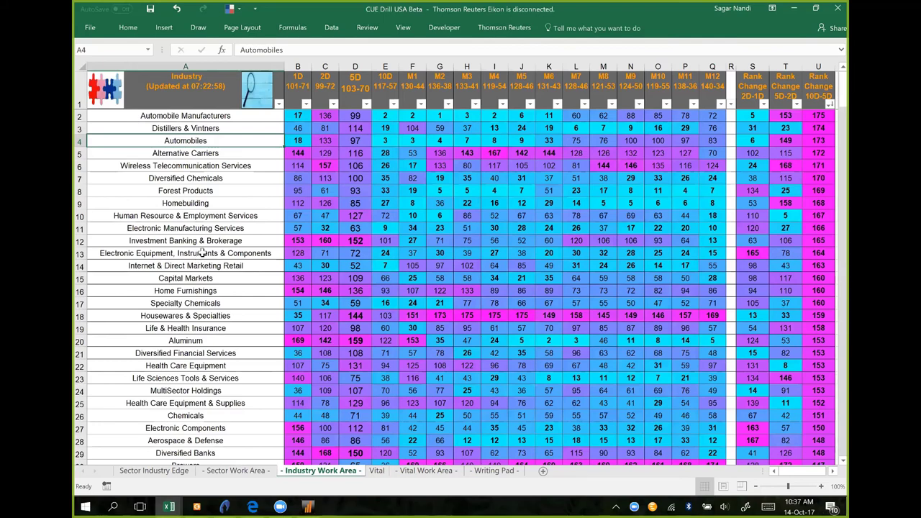
Filter the Industry column by 'au' and select Auto Components and its row 57 scores.
click(279, 104)
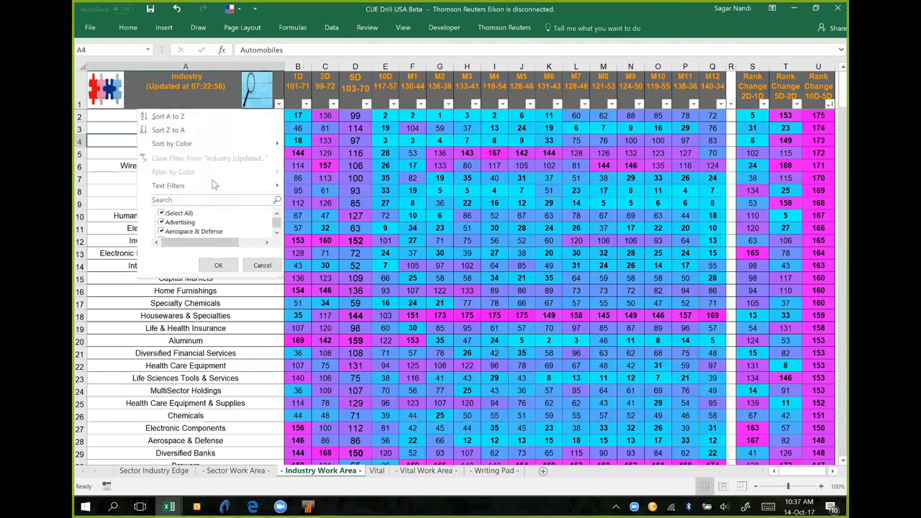
click(213, 199)
text(auto)
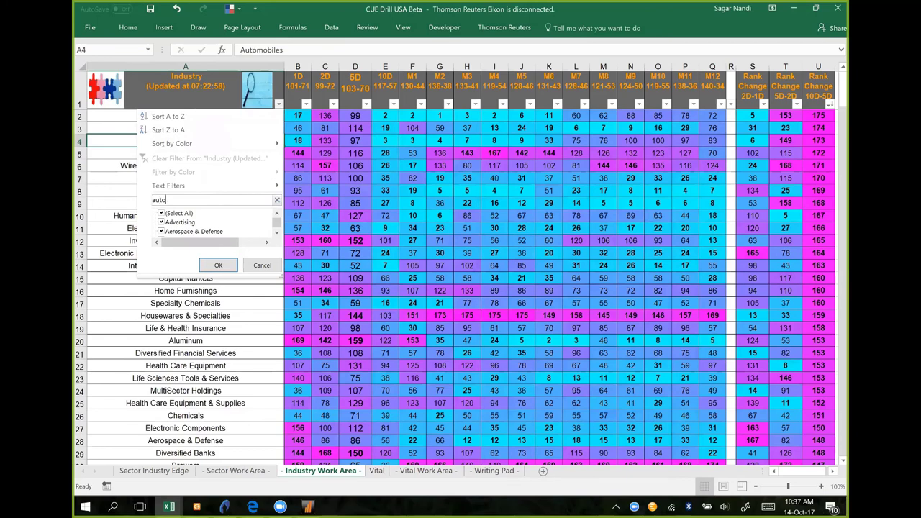
key(Return)
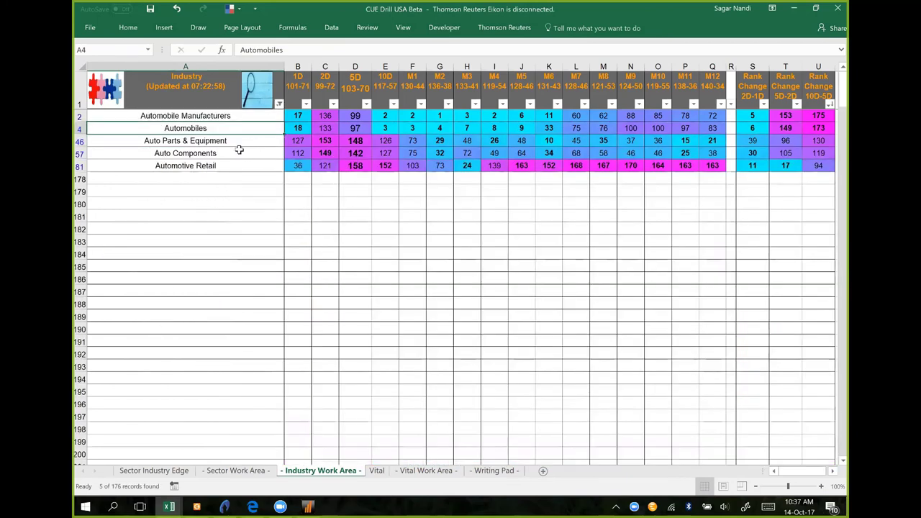
click(238, 152)
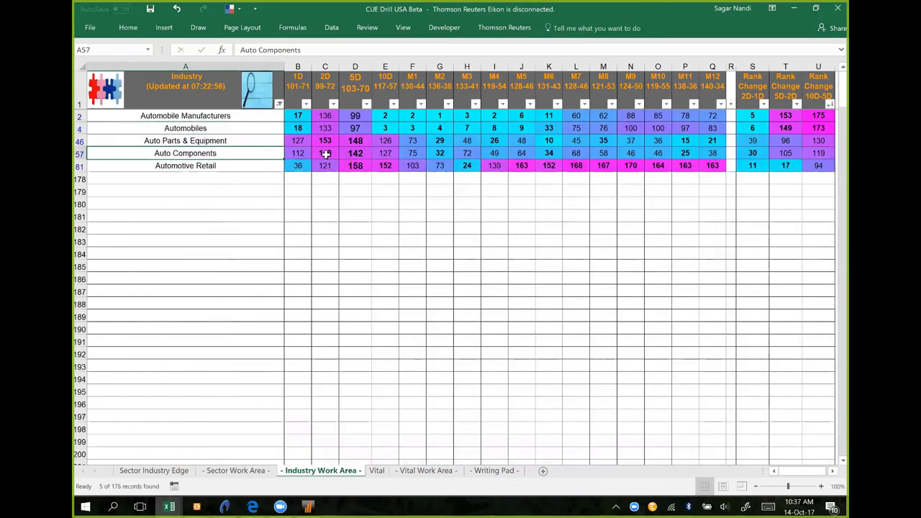
drag(325, 154, 403, 157)
click(187, 153)
Load the Auto Components stocks into the Vital sheet and check the status cell.
click(108, 94)
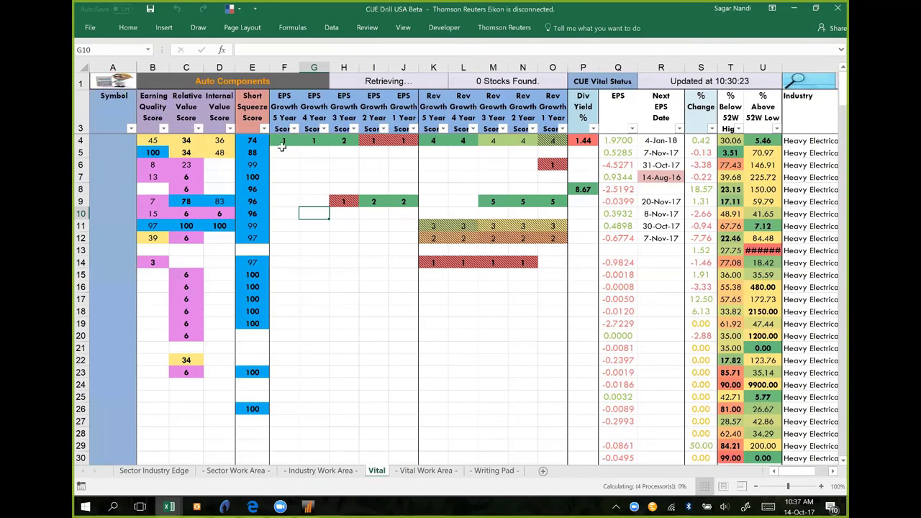
key(Up)
key(Up)
key(Up)
key(Up)
key(Right)
key(Right)
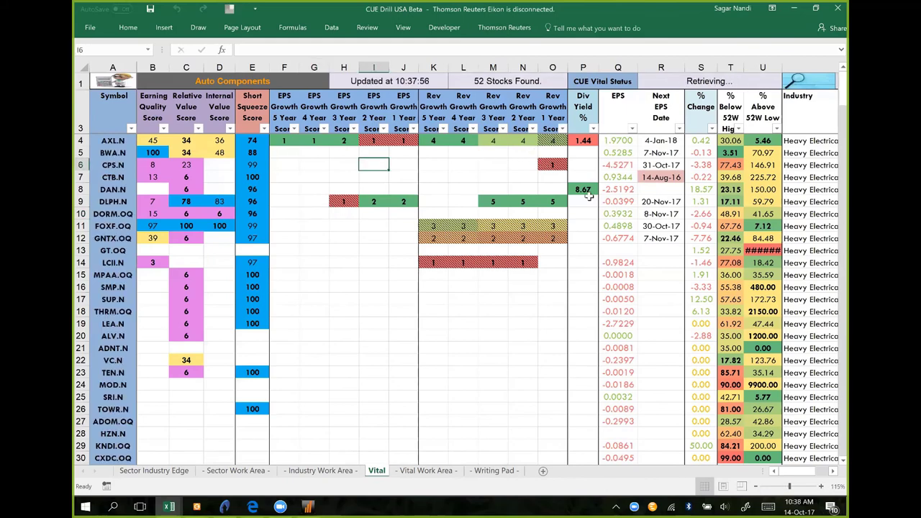
click(713, 83)
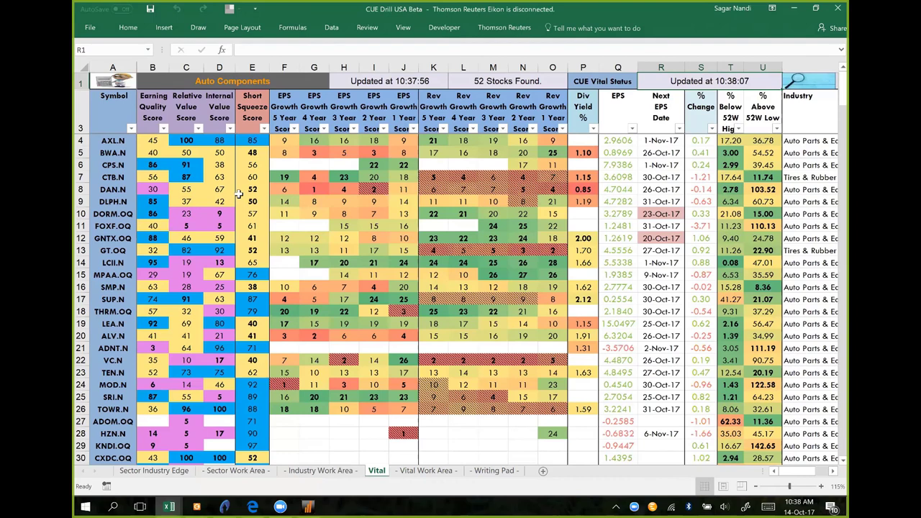
Review DAN.N's growth and relative value scores in row 8, then bring up its TradeStation charts.
drag(284, 189, 562, 191)
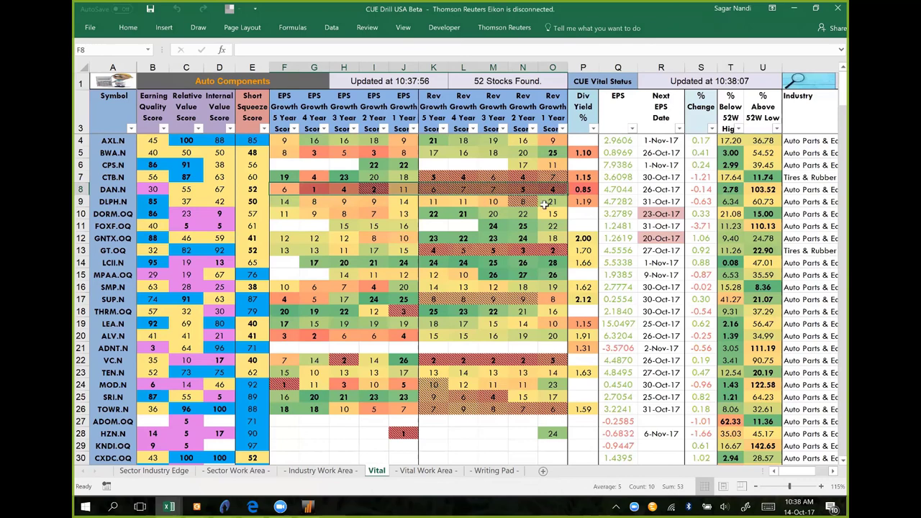
click(186, 213)
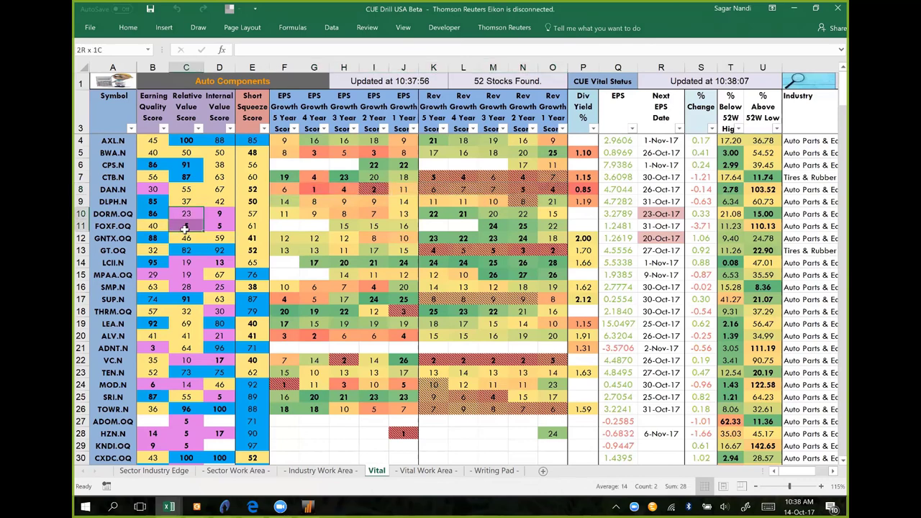
click(115, 189)
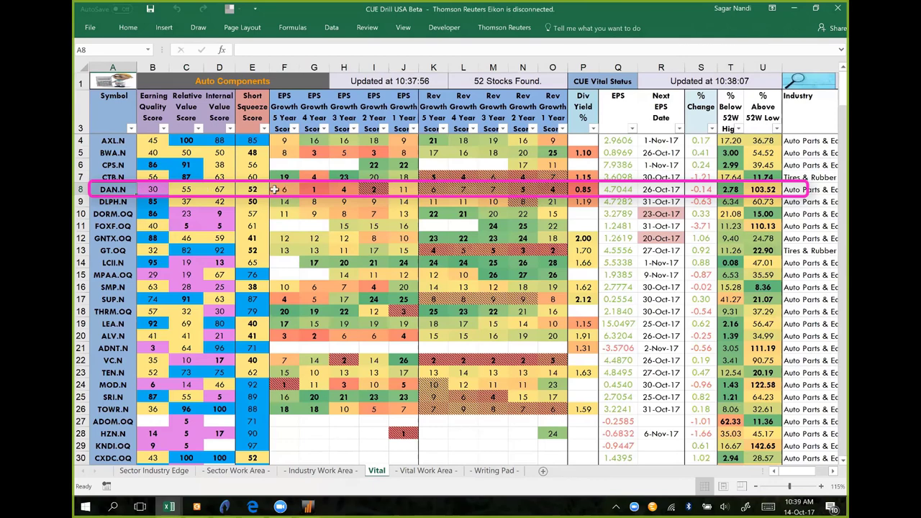
drag(274, 189, 560, 191)
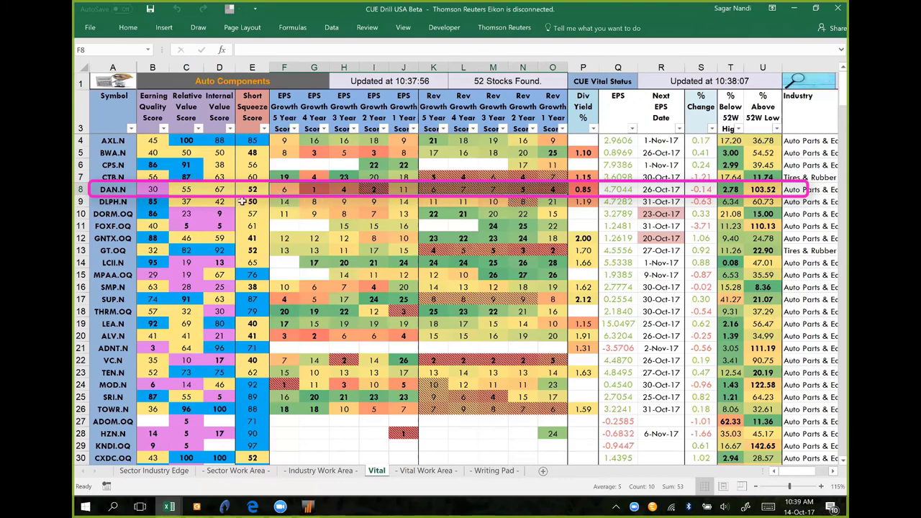
click(187, 190)
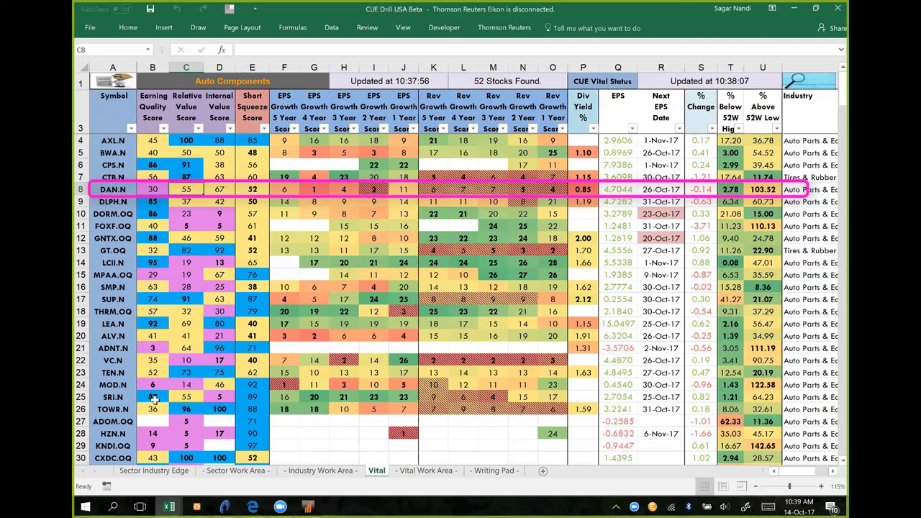
click(225, 506)
click(221, 476)
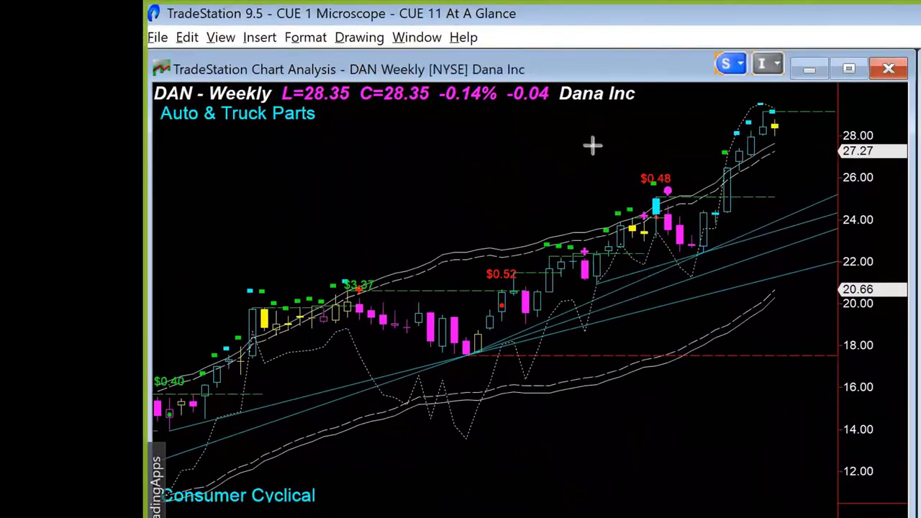
drag(590, 137, 752, 114)
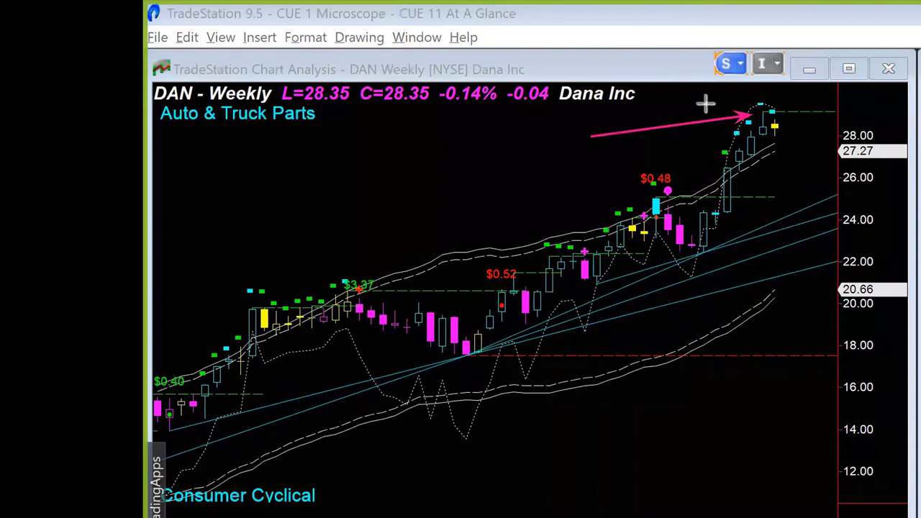
drag(855, 95, 792, 119)
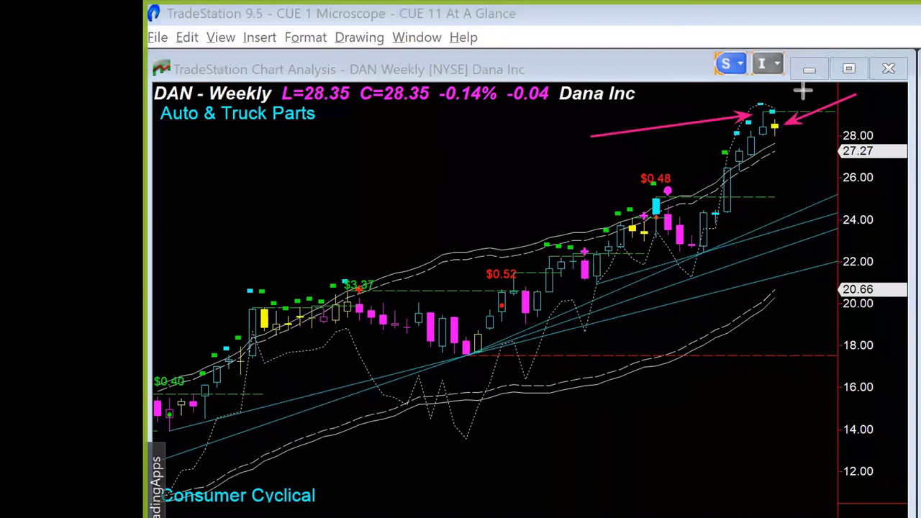
drag(801, 91, 776, 116)
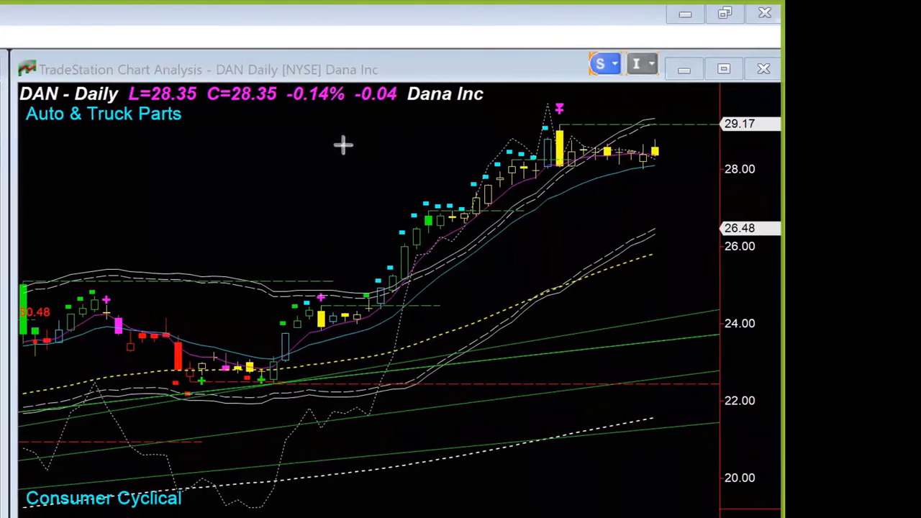
drag(329, 139, 537, 108)
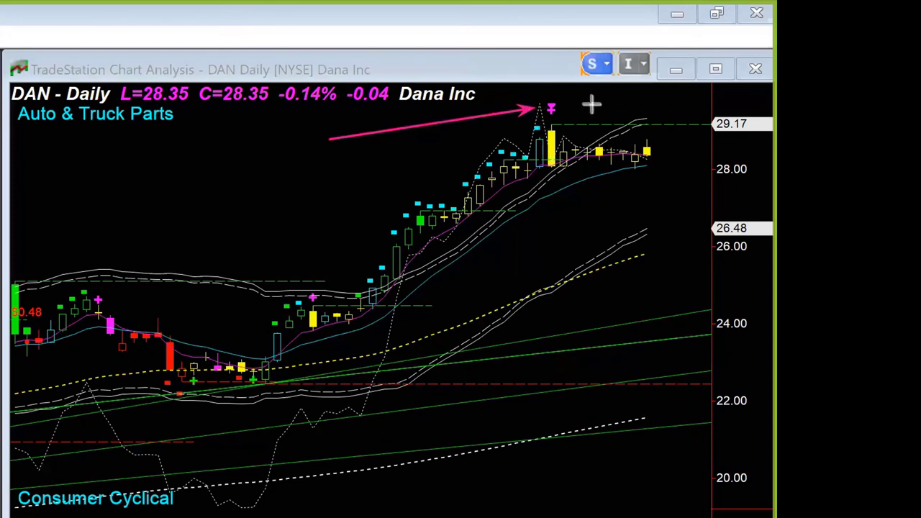
drag(611, 99, 556, 110)
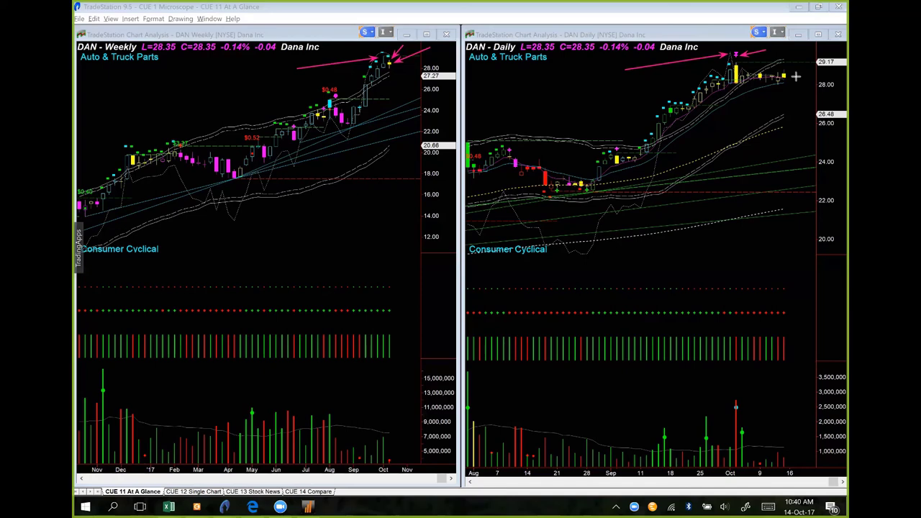
drag(789, 72, 804, 92)
key(e)
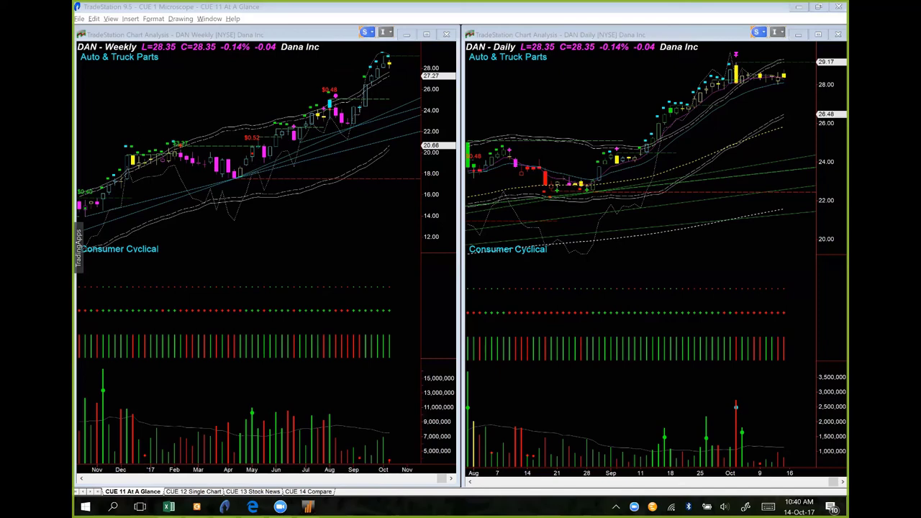
Back in CUE Drill USA Beta, review ALV.N's row 20 value and EPS growth scores, then chart it.
key(super+1)
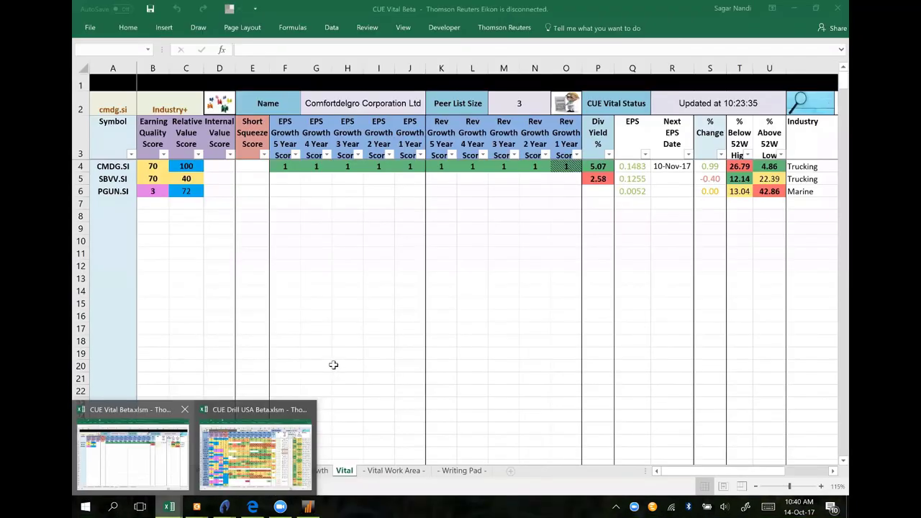
key(super+1)
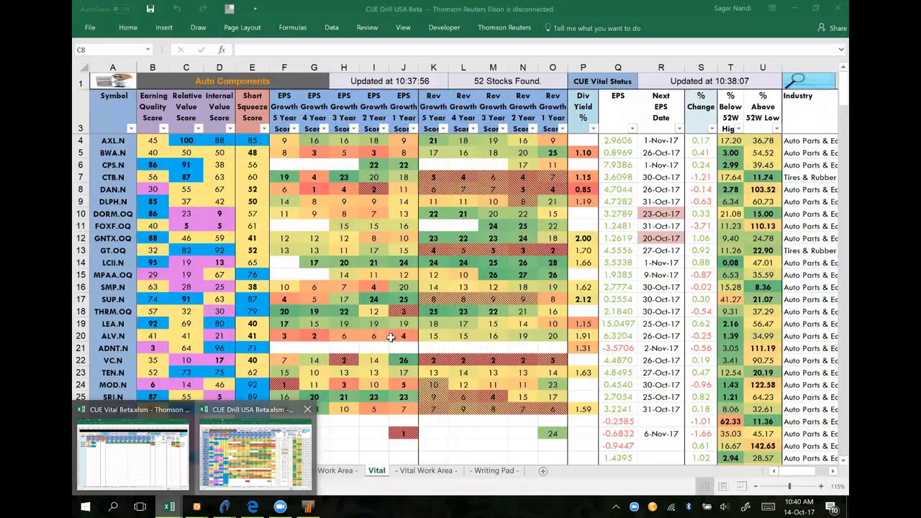
drag(390, 338, 274, 334)
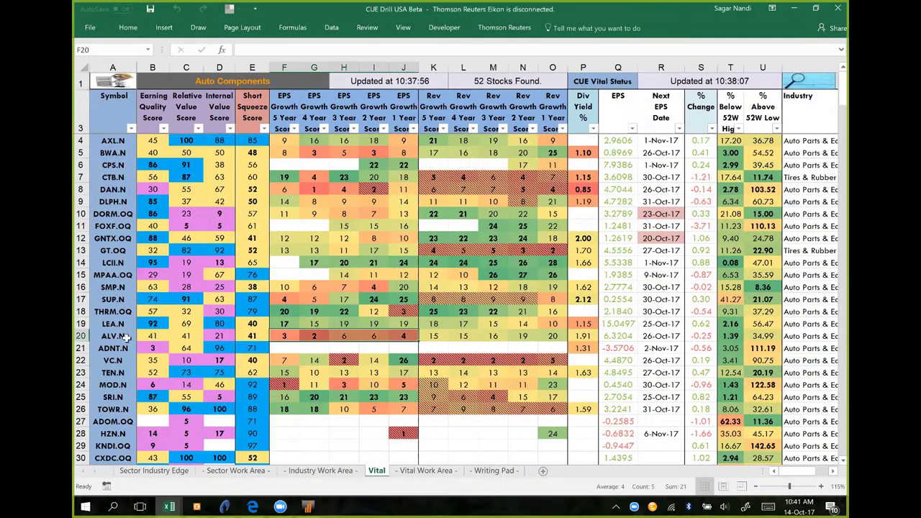
click(186, 336)
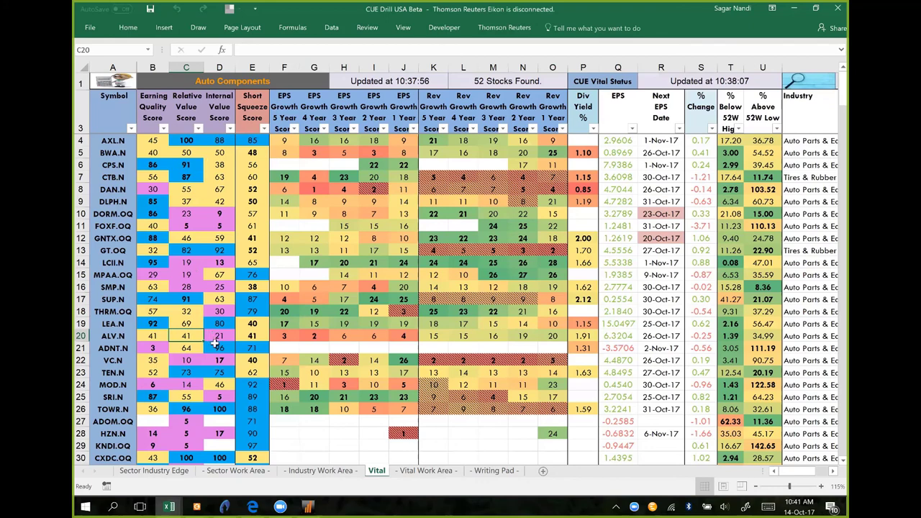
click(218, 336)
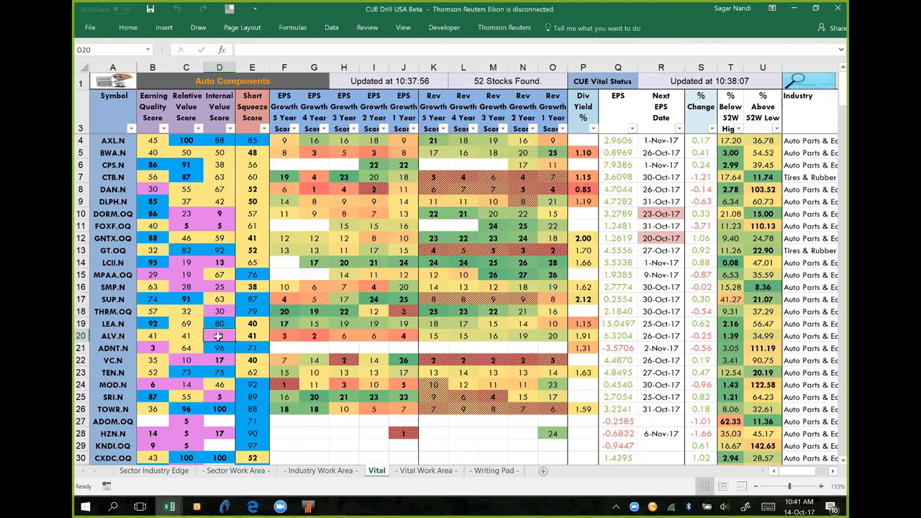
click(291, 337)
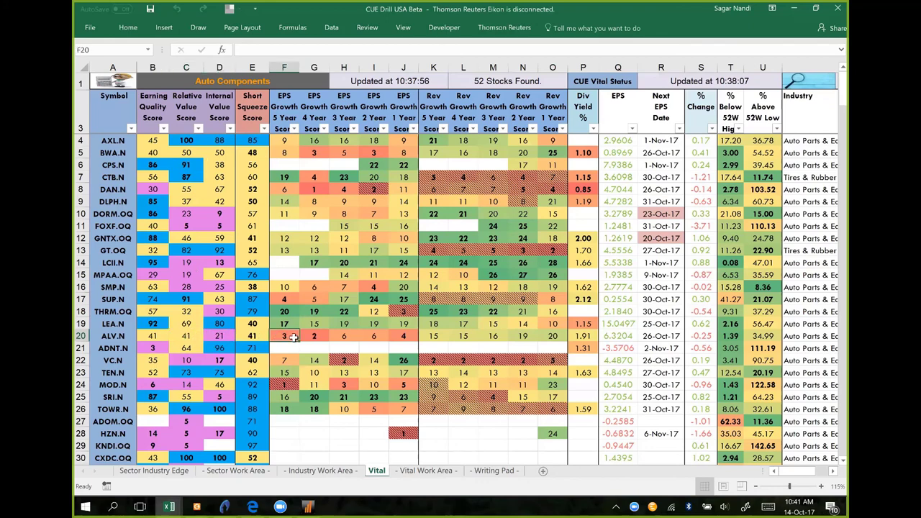
drag(293, 337, 404, 337)
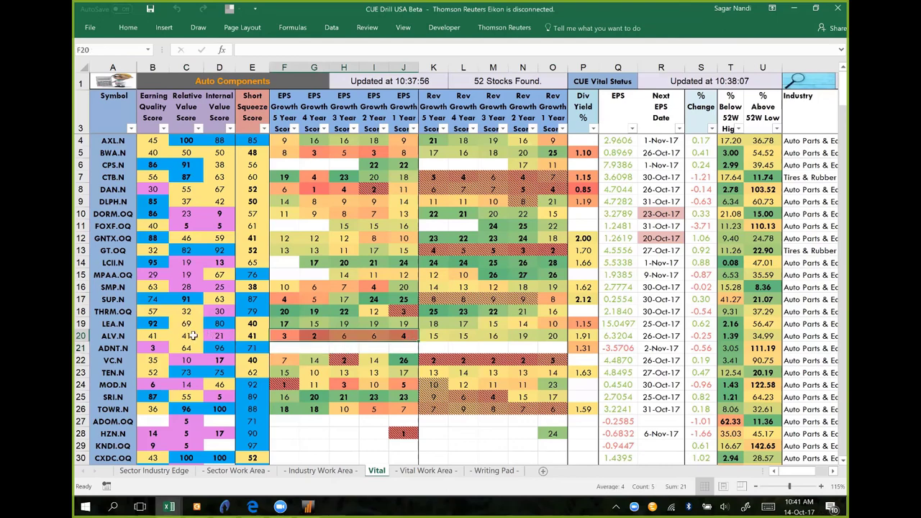
click(193, 336)
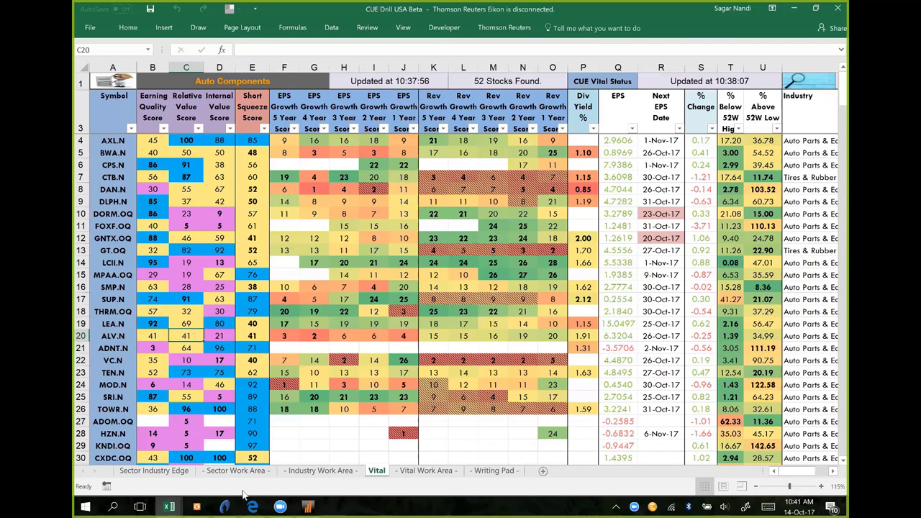
click(224, 507)
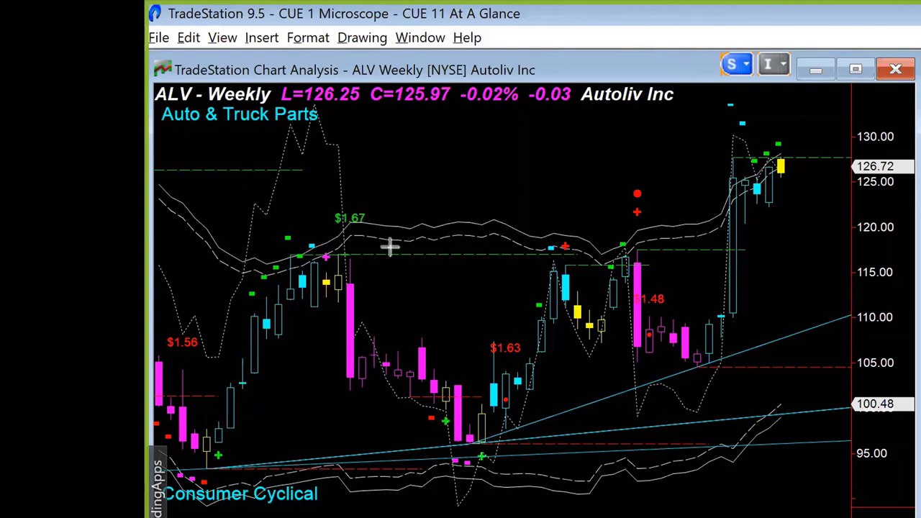
Draw arrows at the 117 and 126 levels, the breakout candle, the latest candle and recent highs.
drag(389, 248, 730, 249)
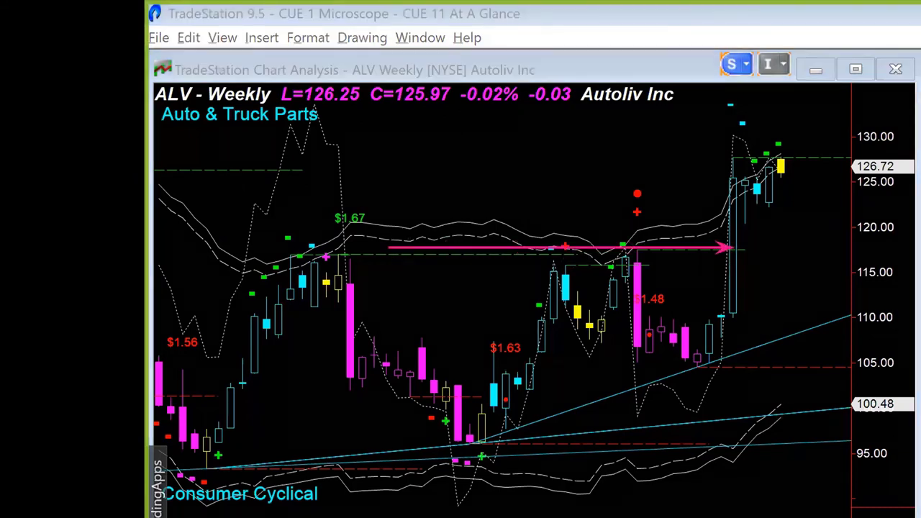
drag(799, 517, 740, 329)
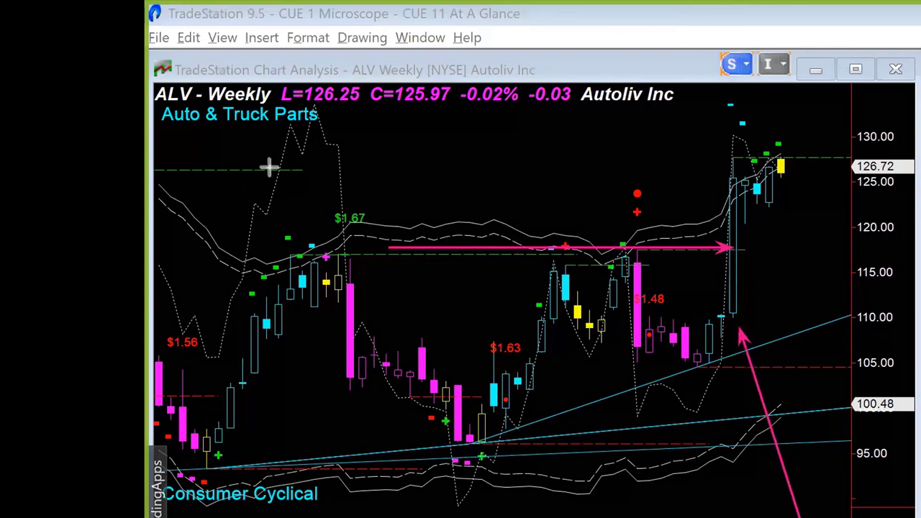
drag(266, 169, 707, 169)
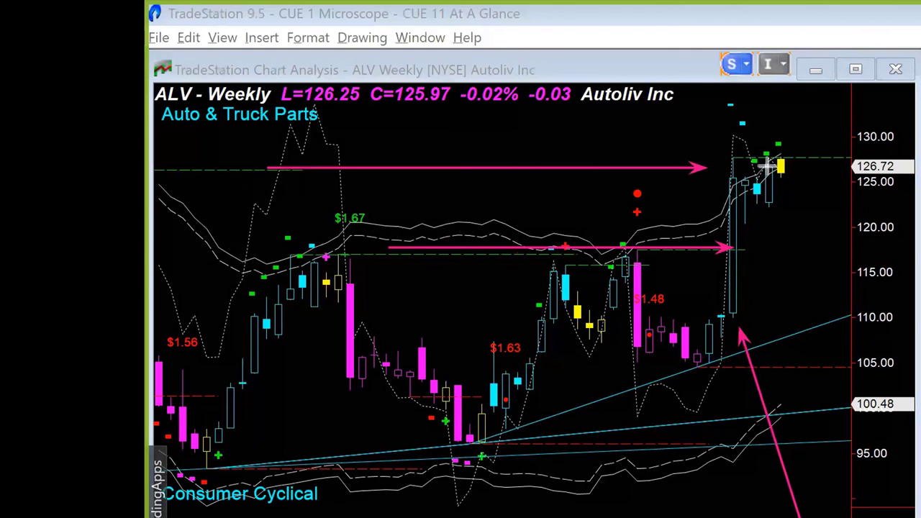
drag(814, 165, 817, 167)
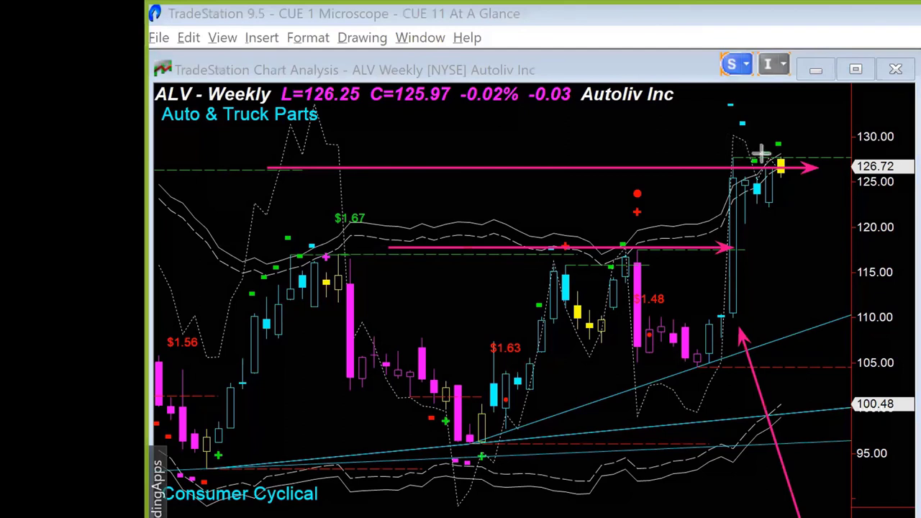
drag(821, 119, 786, 153)
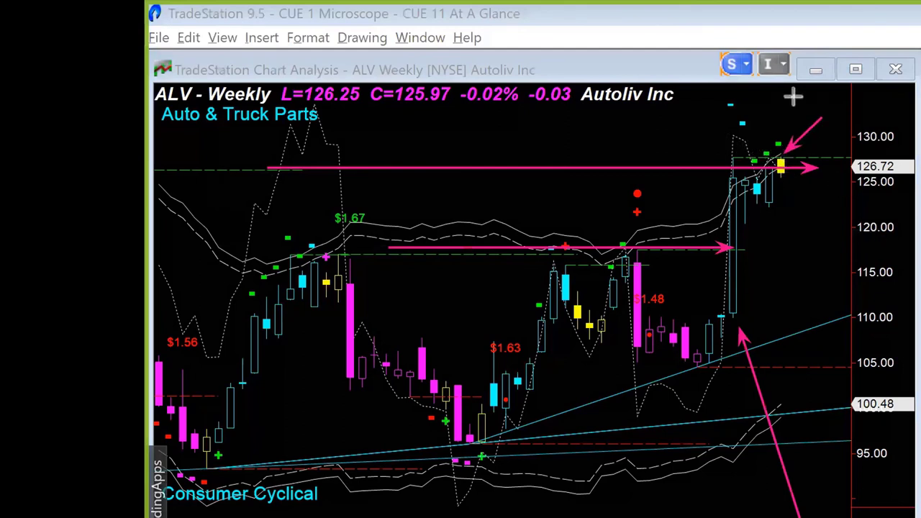
drag(792, 94, 785, 133)
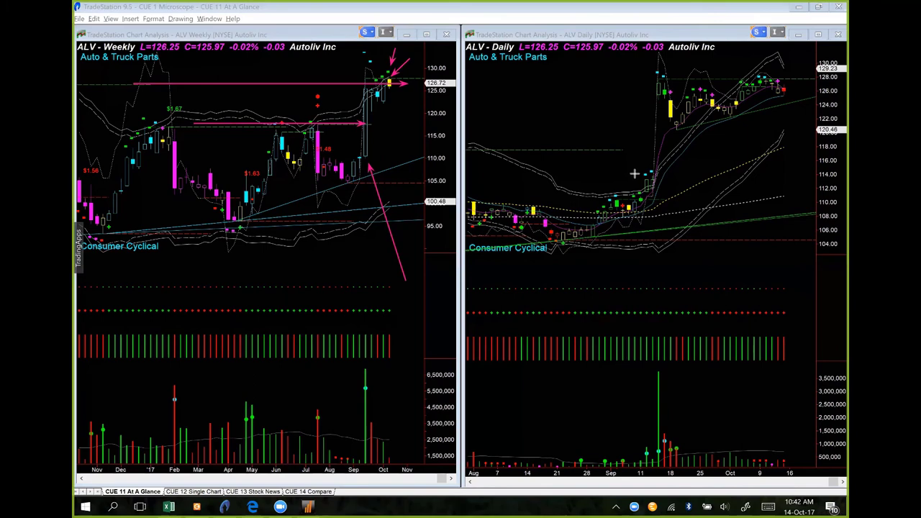
Arrow the daily gap up, the 128 high and the weekly breakout on the ALV charts.
drag(635, 175, 650, 89)
drag(459, 160, 369, 130)
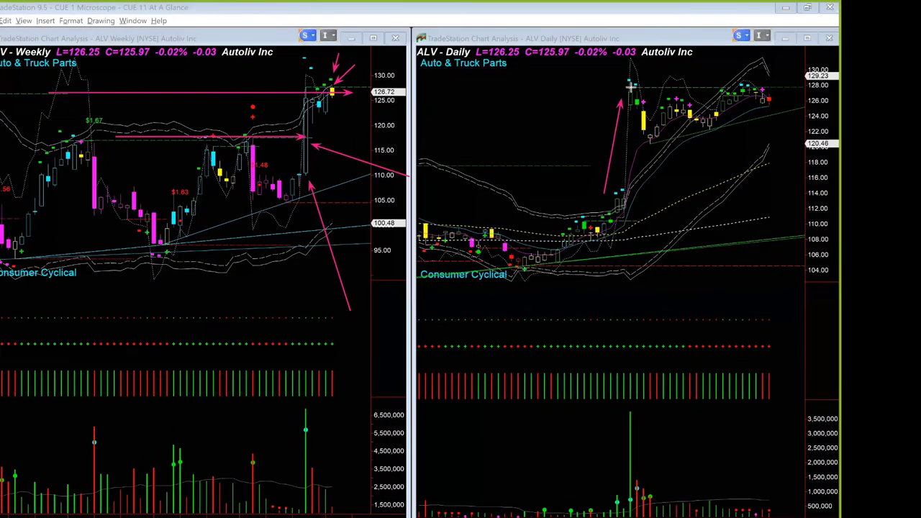
drag(658, 77, 664, 78)
drag(463, 154, 716, 154)
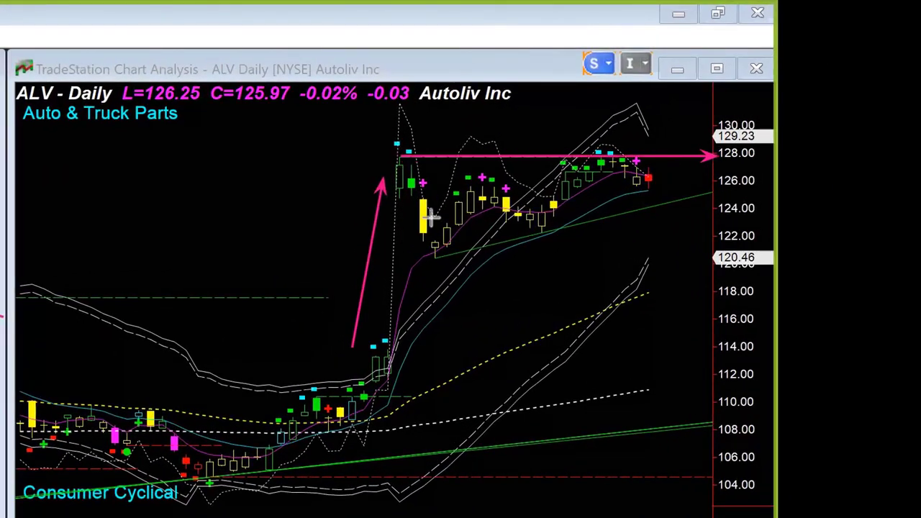
drag(387, 317, 400, 214)
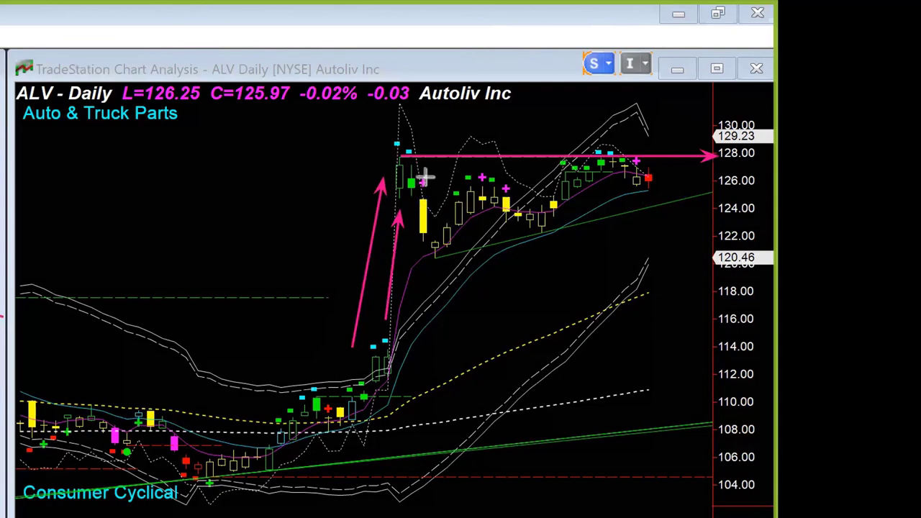
Mark the daily pullback, volume spike and latest candles, then clear all arrows.
mouse_move(424, 178)
mouse_down()
mouse_move(431, 225)
mouse_move(461, 210)
mouse_move(525, 237)
mouse_move(606, 164)
mouse_up()
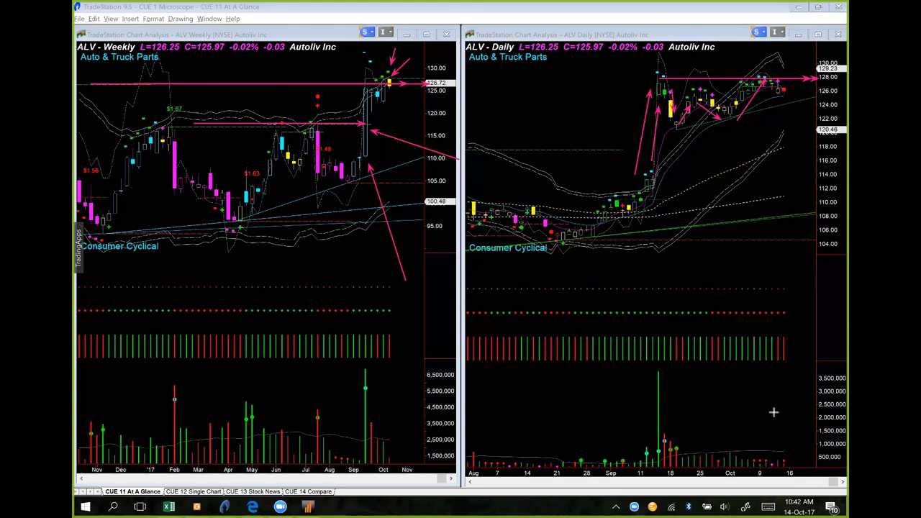
drag(799, 402, 779, 455)
drag(740, 57, 779, 73)
key(Escape)
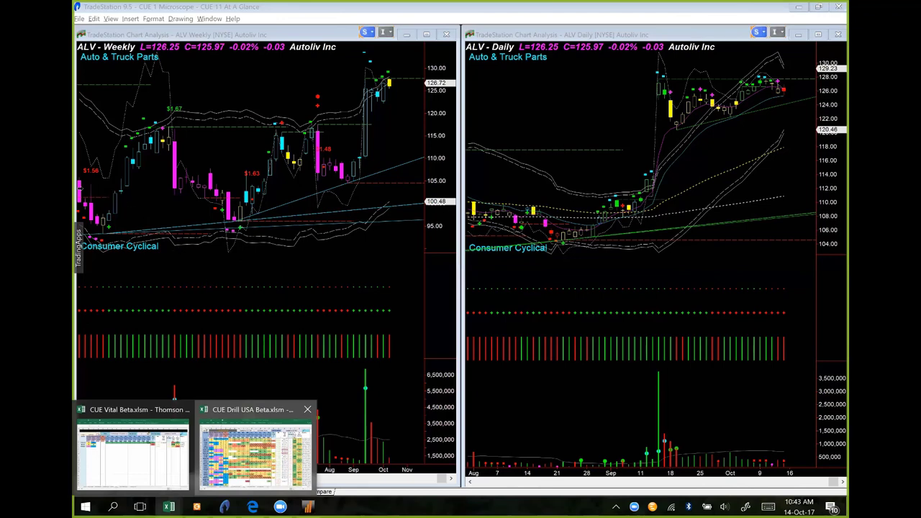
Compare CPS.N and CTB.N relative value scores, then CTB.N's five EPS and five revenue growth scores.
mouse_move(256, 453)
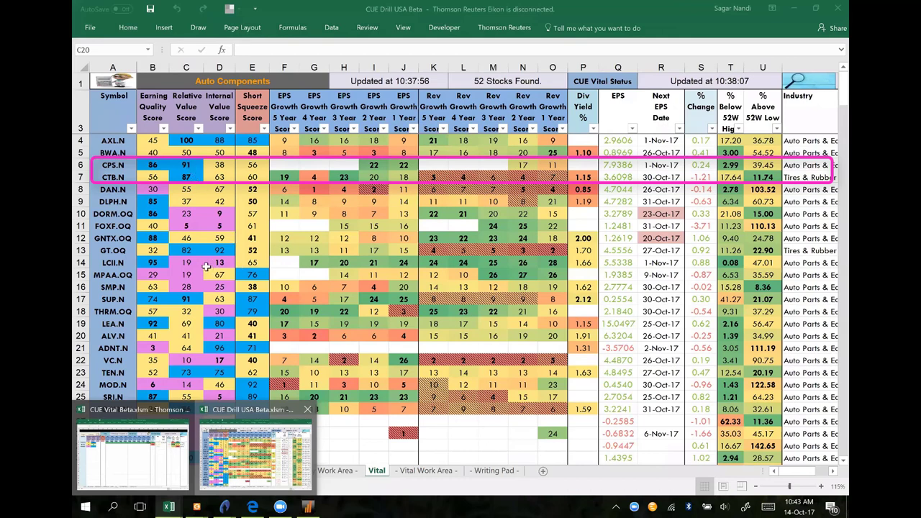
click(185, 180)
click(189, 166)
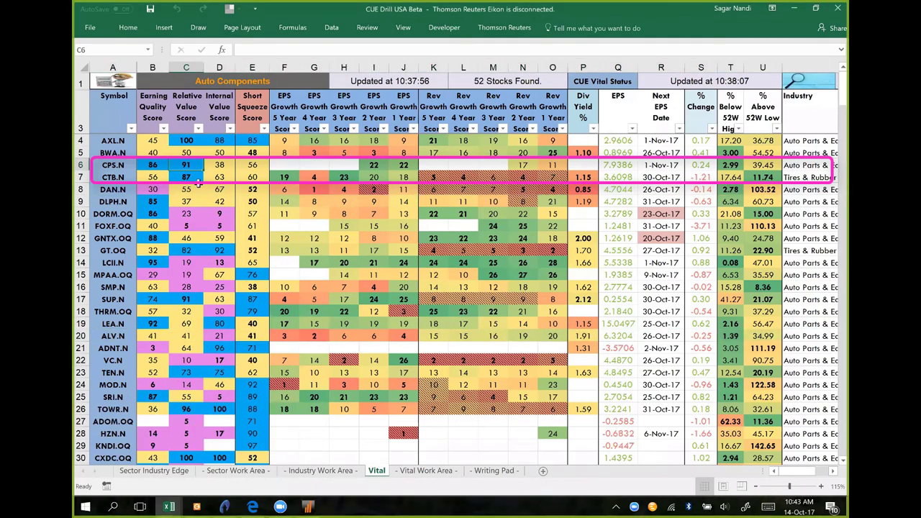
click(192, 176)
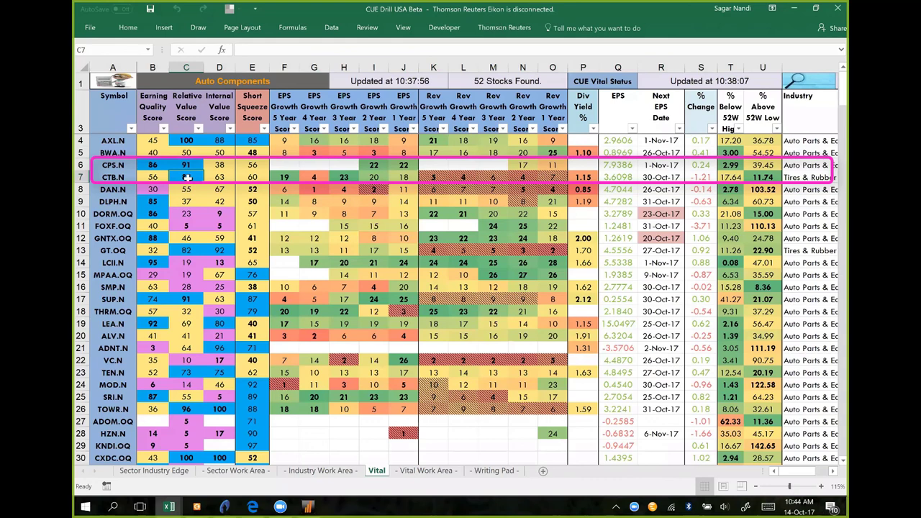
drag(285, 177, 396, 177)
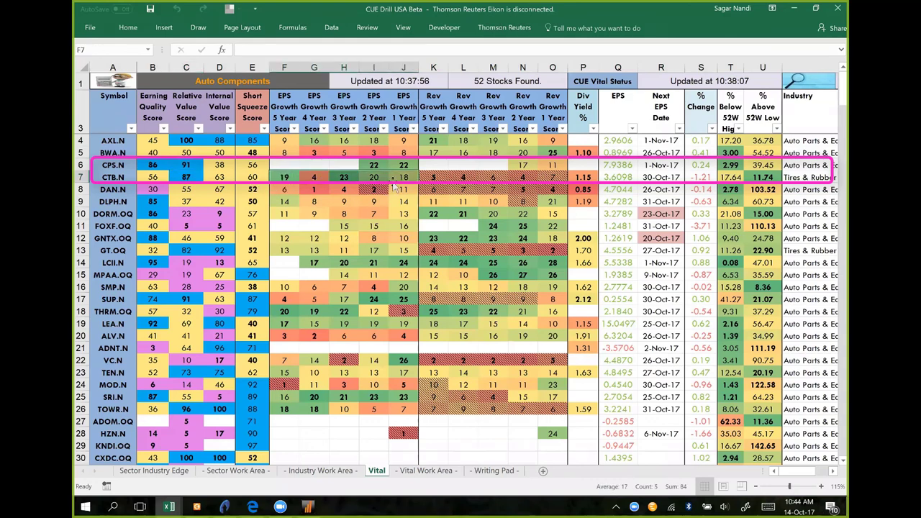
drag(429, 176, 553, 177)
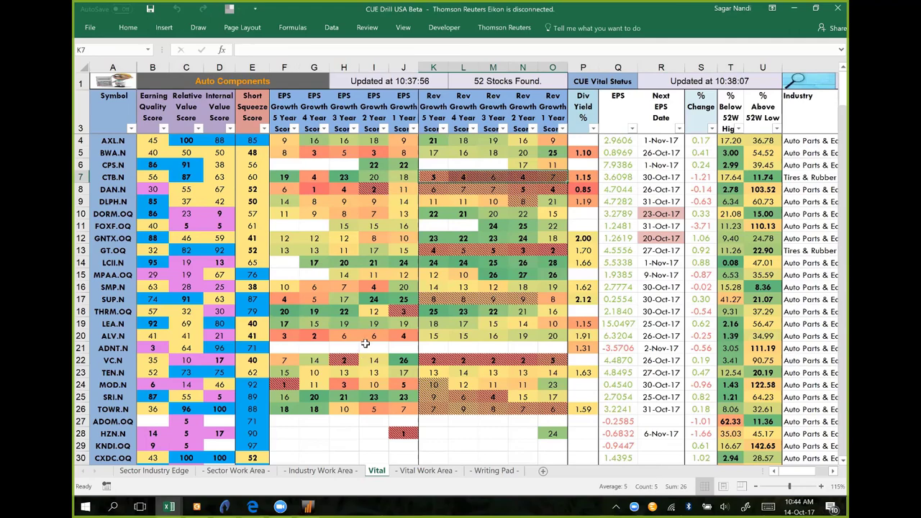
Go to the Industry Work Area sheet, listing all industries by 5D rank.
click(320, 470)
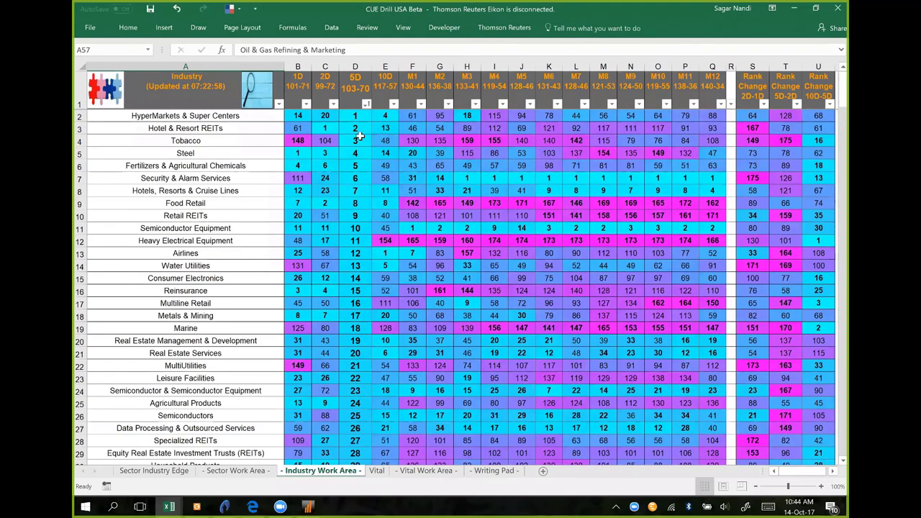
Sort Rank Change 10D-5D smallest to largest and inspect Heavy Electrical Equipment's ranks.
click(831, 104)
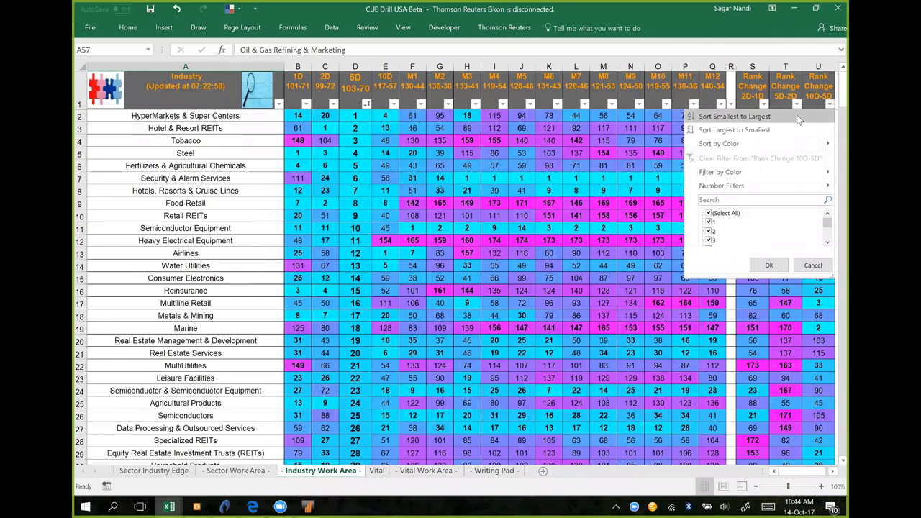
click(797, 116)
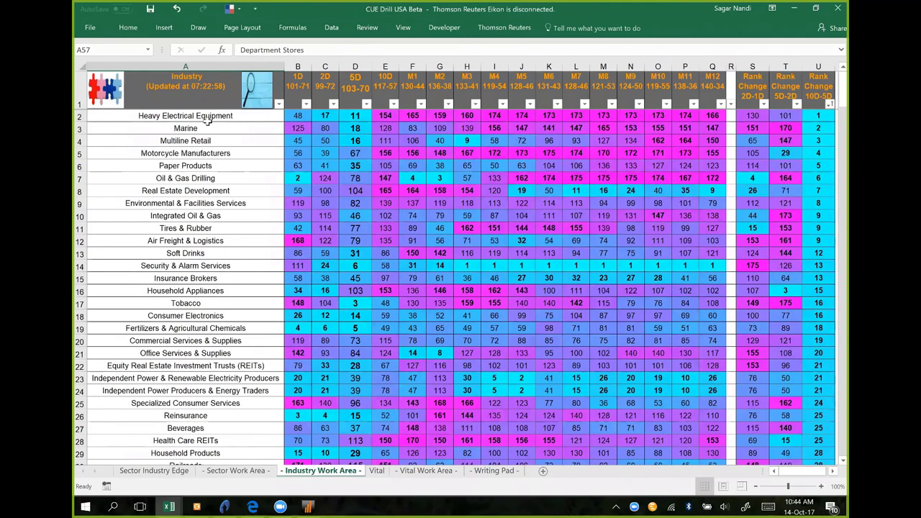
drag(217, 115, 362, 121)
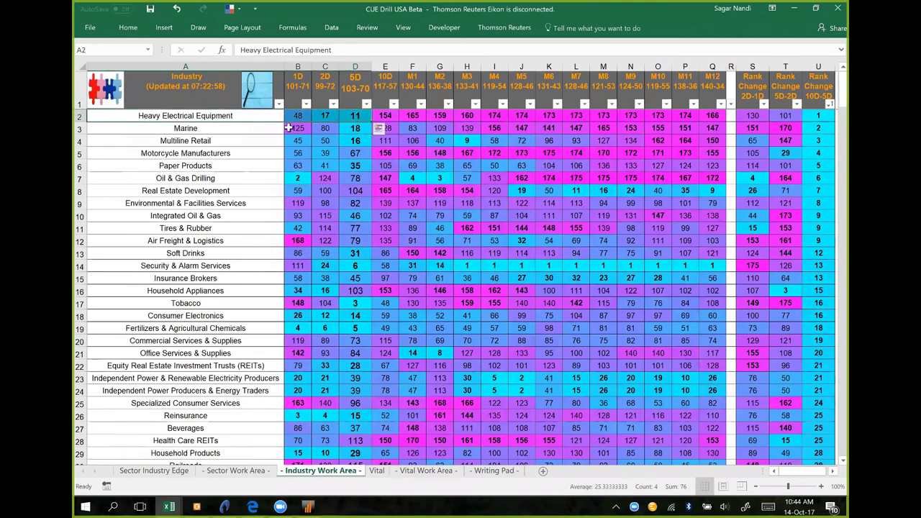
Re-sort Rank Change 10D-5D largest to smallest and review Automobiles' 1D through M6 ranks.
click(830, 104)
click(781, 131)
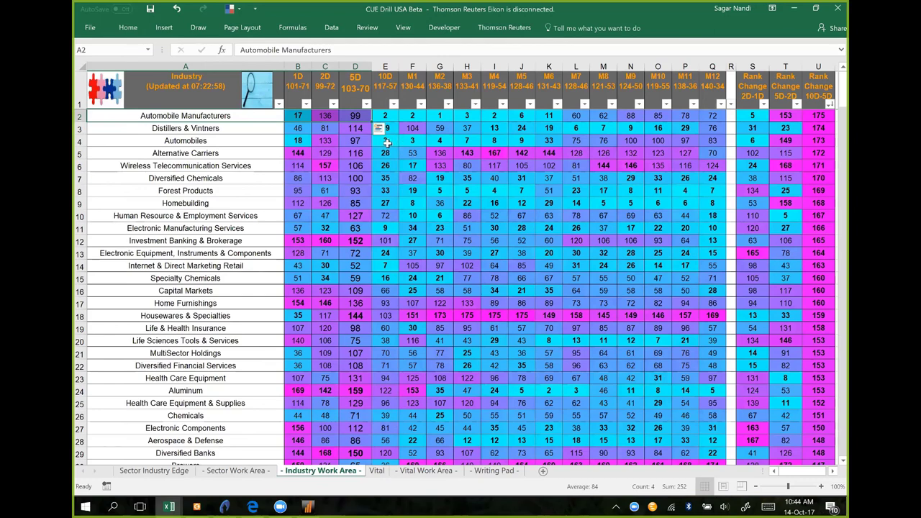
drag(387, 144, 540, 144)
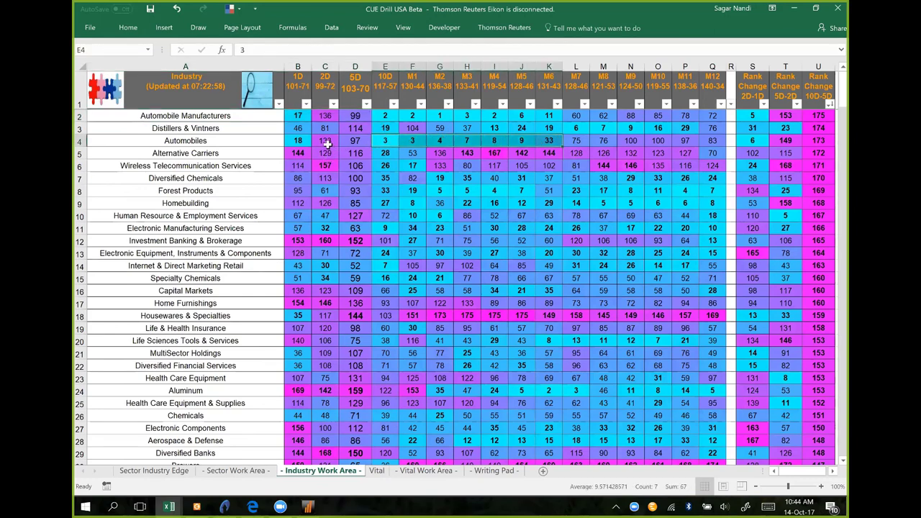
drag(328, 144, 351, 144)
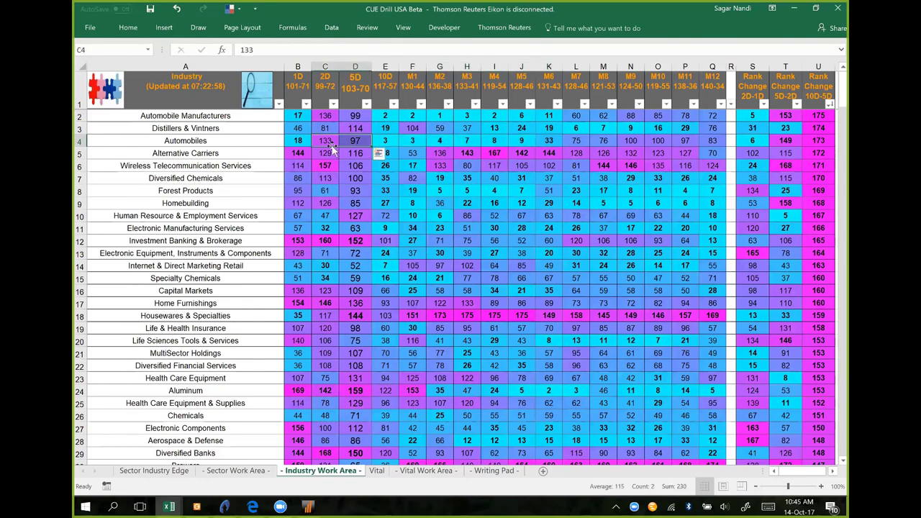
click(301, 144)
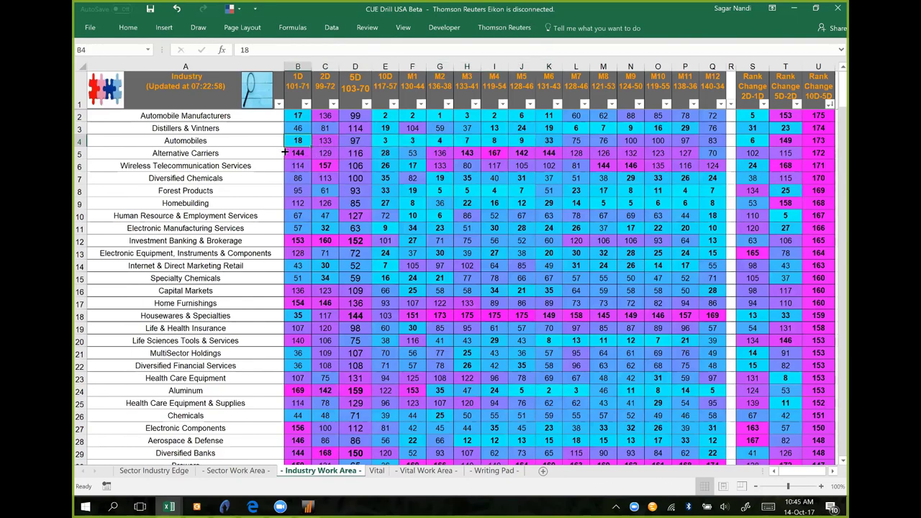